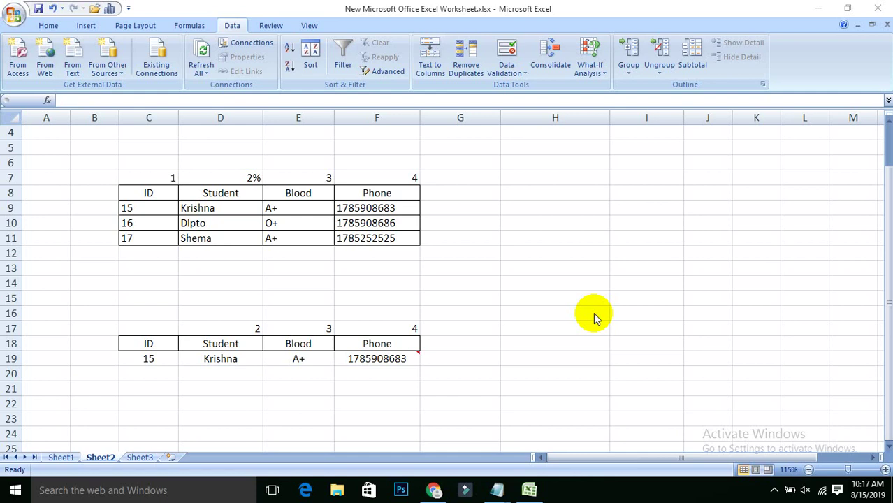
Enter the invalid ID KD1 in C19 and see the lookups return #N/A
{"action": "left_click", "coordinate": [578, 299]}
{"action": "left_click", "coordinate": [554, 258]}
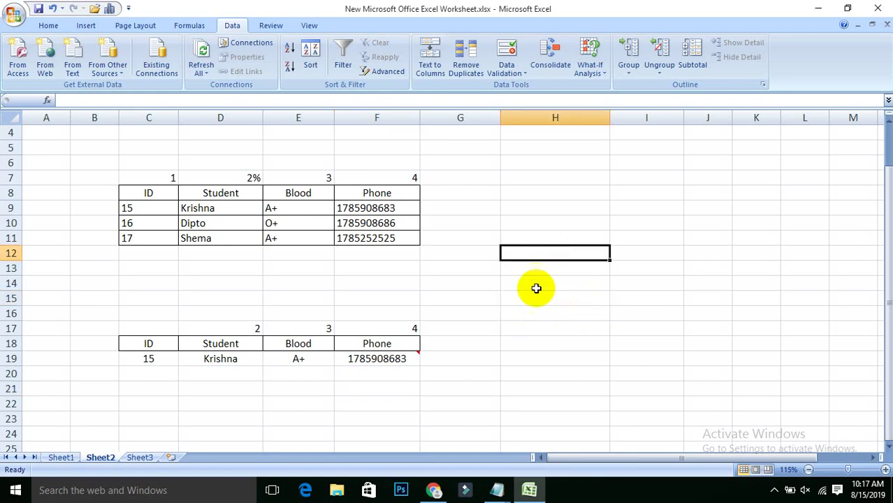
{"action": "left_click", "coordinate": [517, 344]}
{"action": "left_click", "coordinate": [168, 361]}
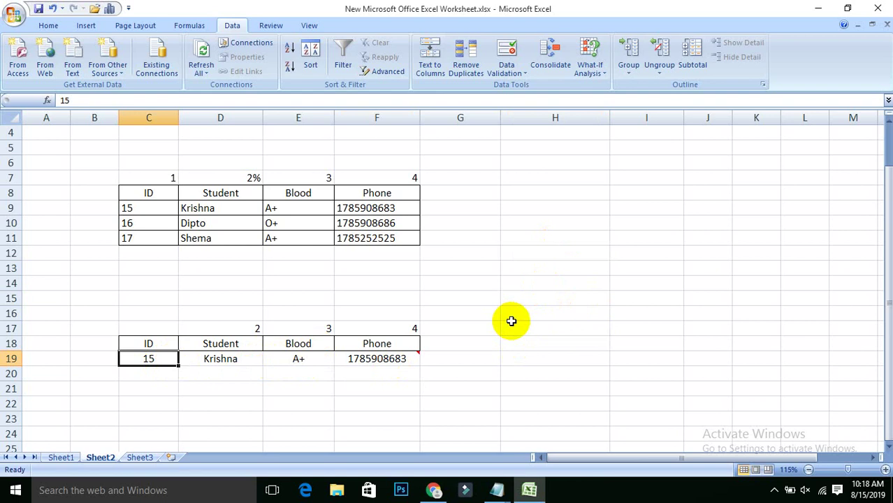
{"action": "left_click", "coordinate": [233, 429]}
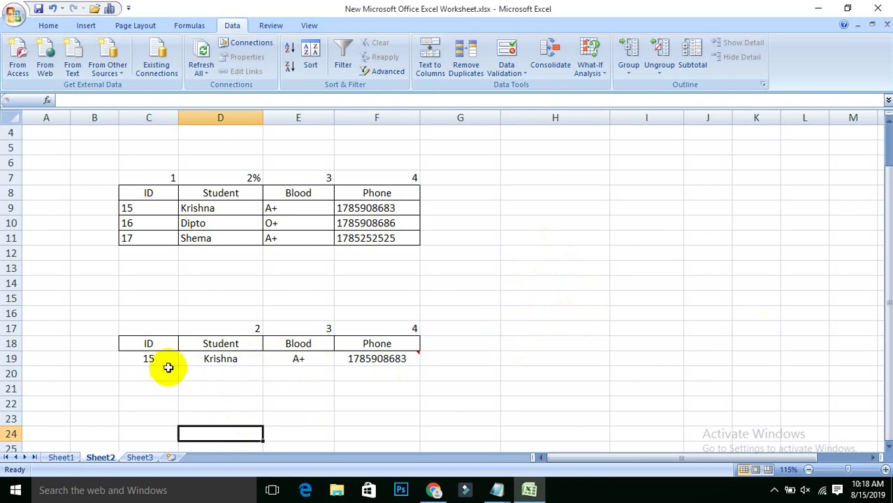
{"action": "left_click", "coordinate": [166, 361]}
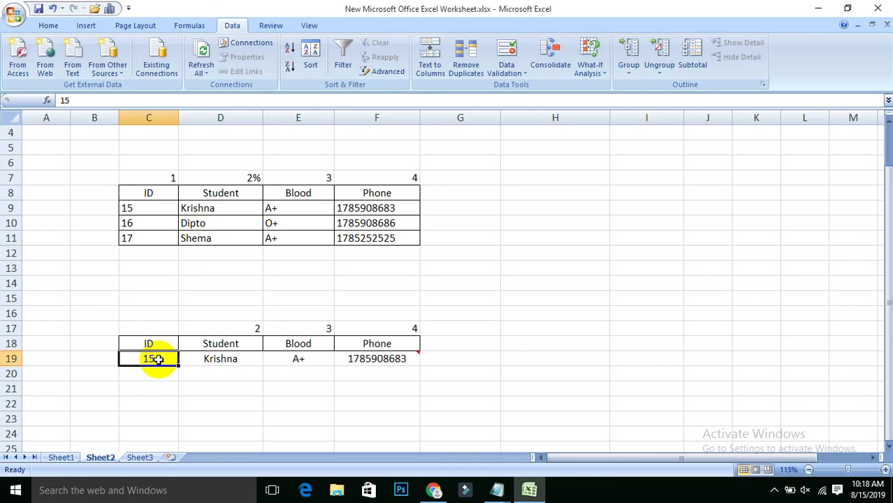
{"action": "type", "text": "KD1"}
{"action": "key", "text": "Return"}
Try ID 18 in C19, then enter 17 so the student's details appear
{"action": "left_click", "coordinate": [159, 359]}
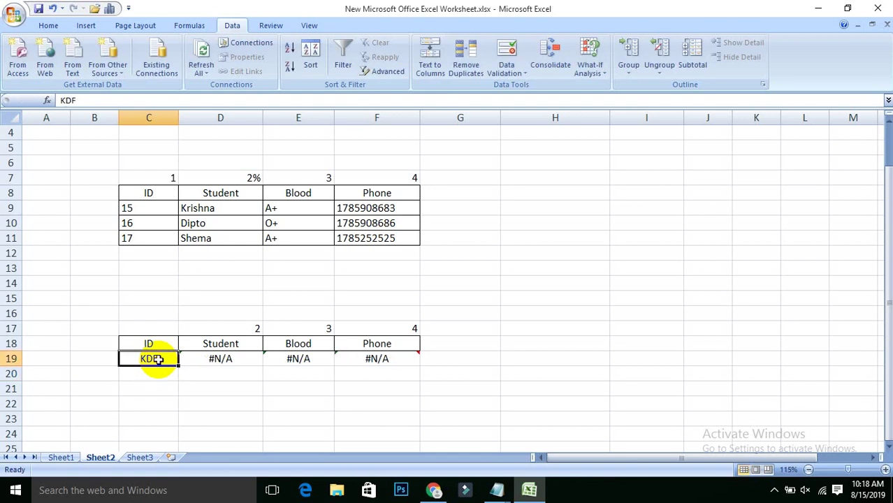
{"action": "type", "text": "18"}
{"action": "key", "text": "Return"}
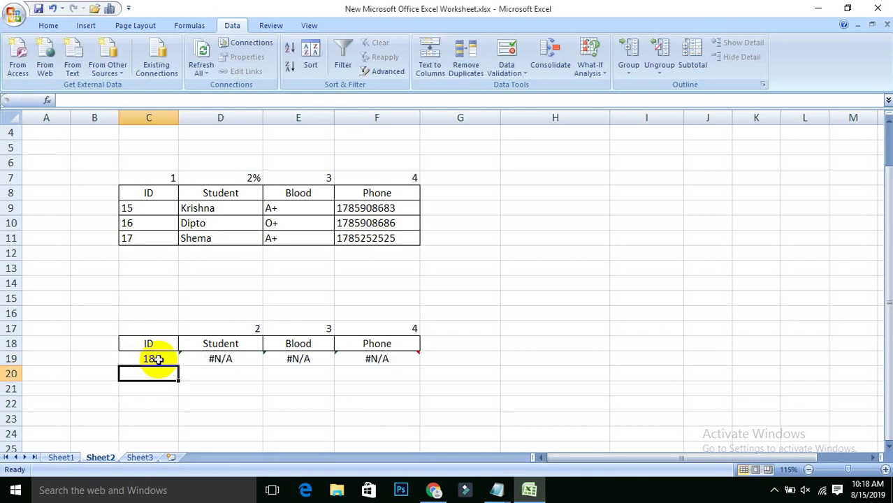
{"action": "left_click", "coordinate": [159, 359]}
{"action": "type", "text": "KFJK"}
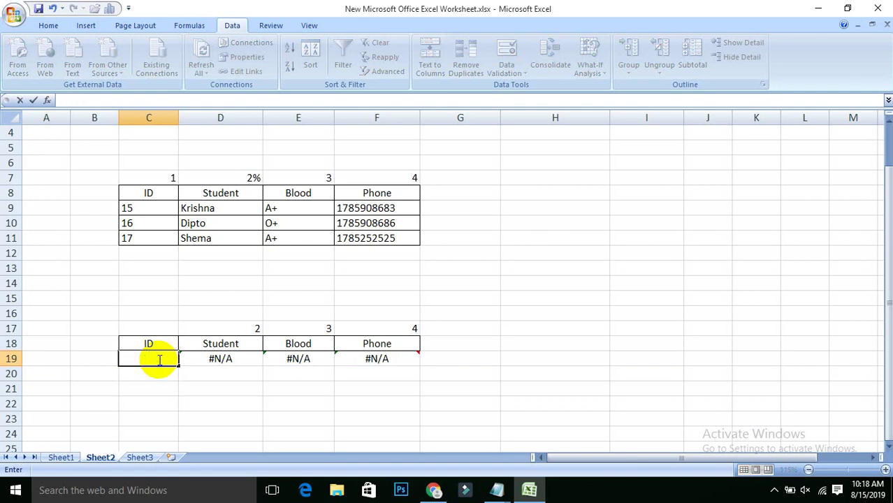
{"action": "type", "text": "17"}
{"action": "key", "text": "Return"}
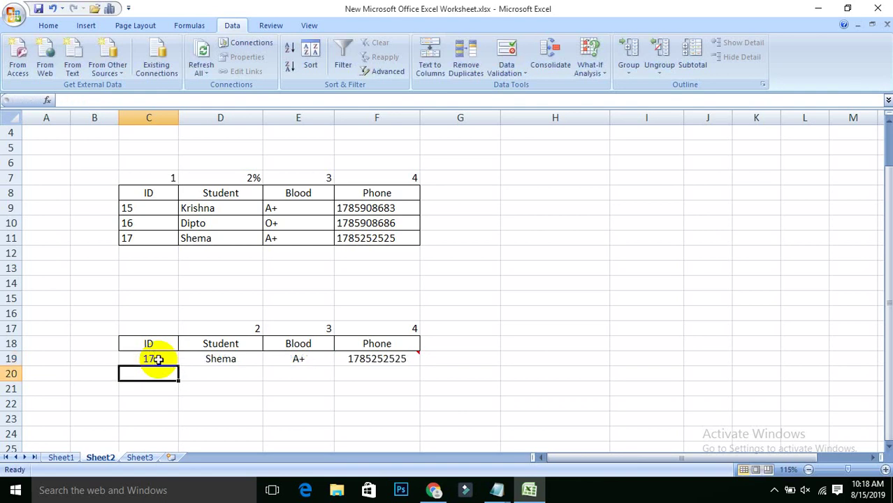
{"action": "left_click", "coordinate": [168, 358]}
{"action": "left_click", "coordinate": [308, 401]}
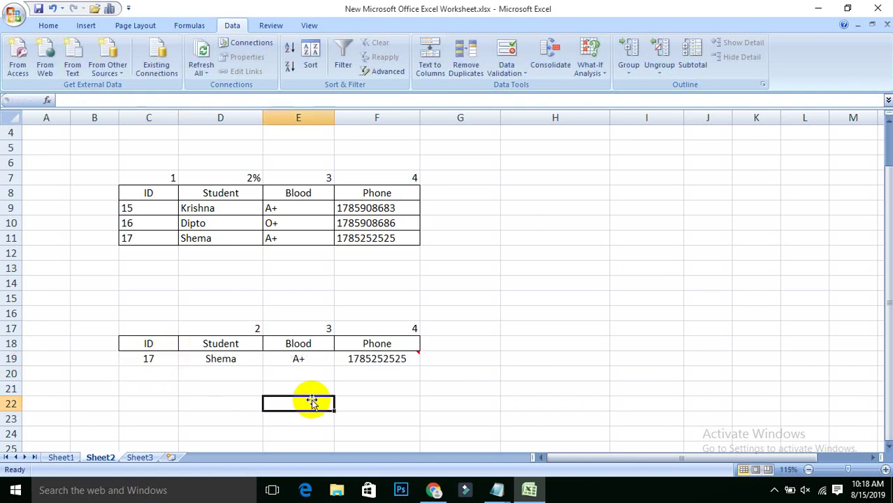
{"action": "left_click", "coordinate": [175, 362]}
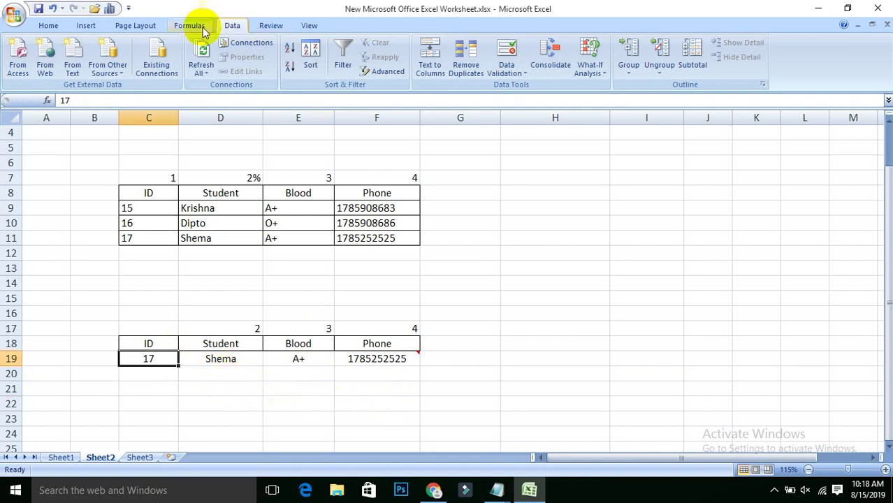
Add a Data Validation rule to C19 allowing whole numbers between 15 and 17
{"action": "left_click", "coordinate": [46, 28]}
{"action": "left_click", "coordinate": [231, 26]}
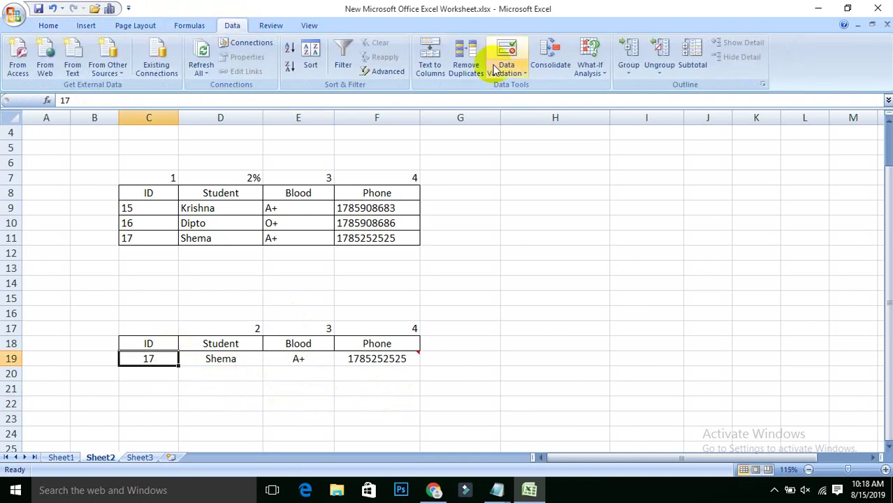
{"action": "left_click", "coordinate": [520, 73]}
{"action": "left_click", "coordinate": [526, 88]}
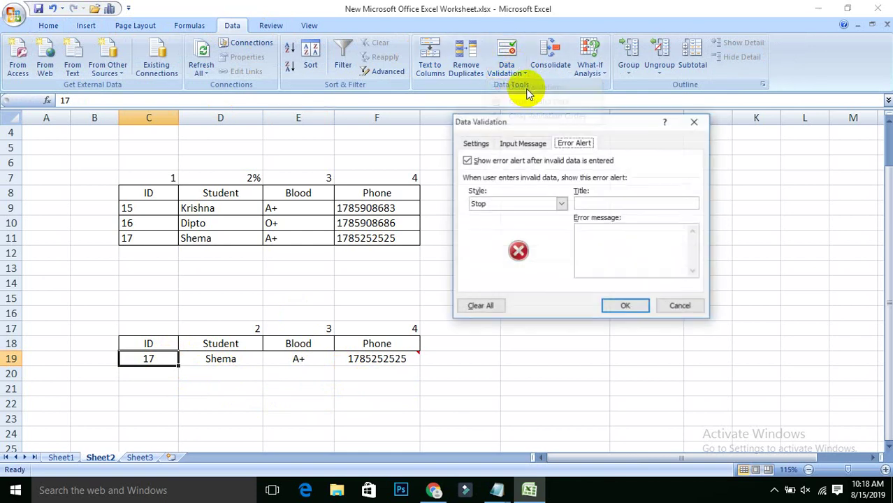
{"action": "left_click", "coordinate": [478, 143]}
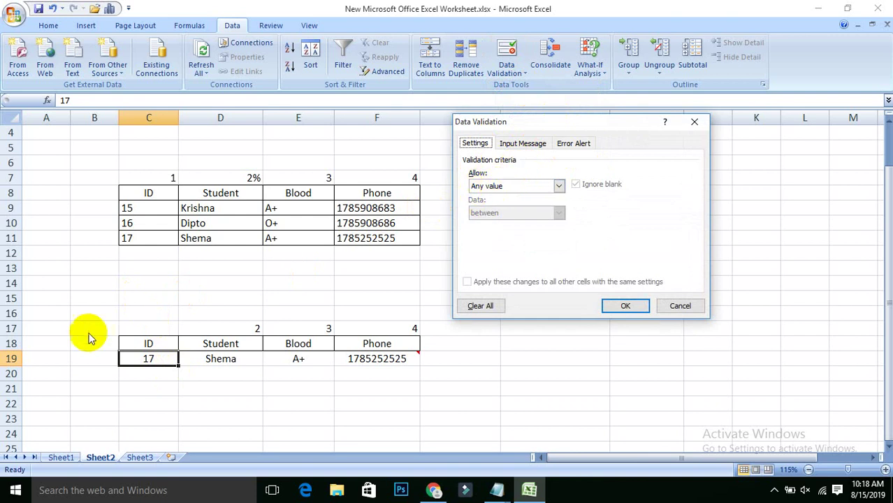
{"action": "left_click", "coordinate": [553, 187]}
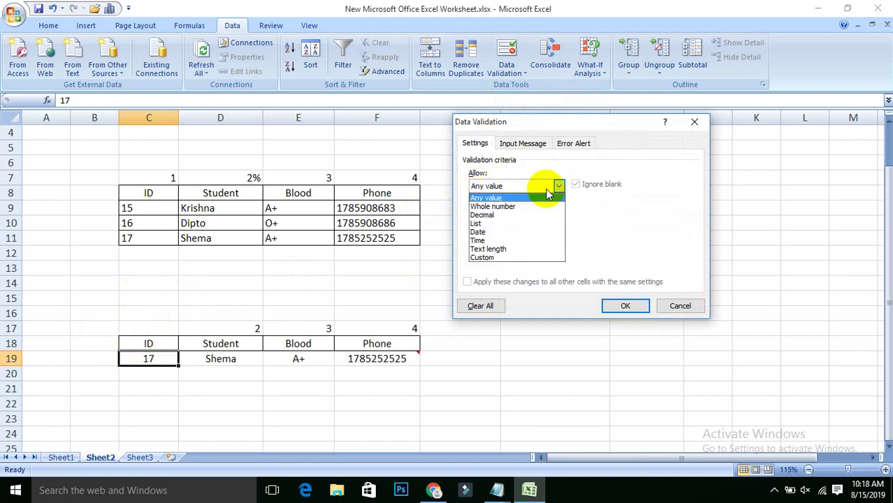
{"action": "left_click", "coordinate": [540, 208]}
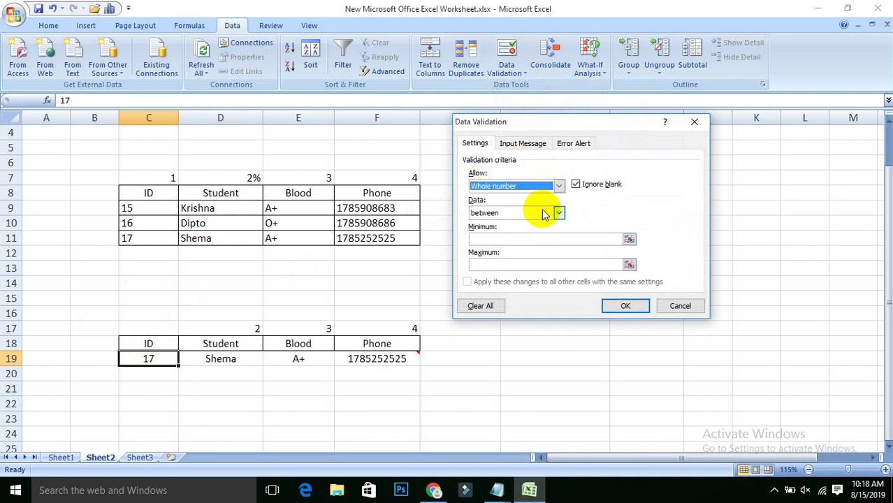
{"action": "left_click", "coordinate": [543, 215]}
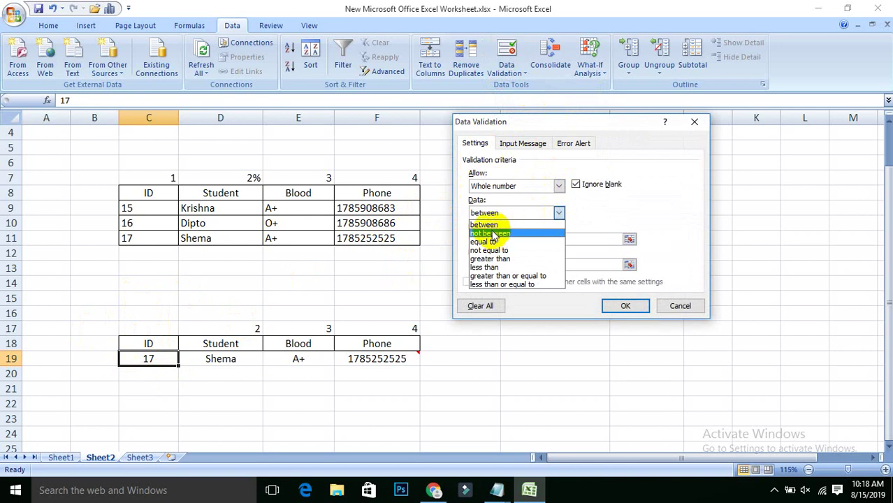
{"action": "left_click", "coordinate": [490, 225]}
{"action": "left_click", "coordinate": [491, 238]}
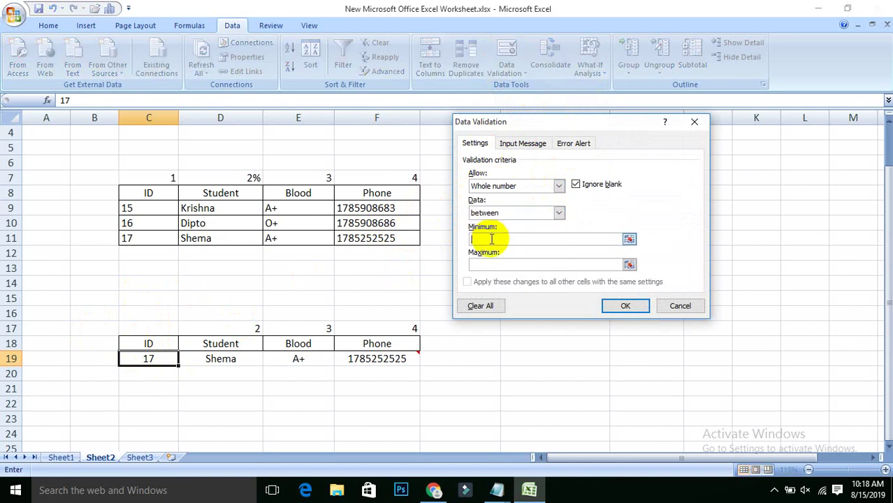
{"action": "type", "text": "15"}
{"action": "left_click", "coordinate": [491, 264]}
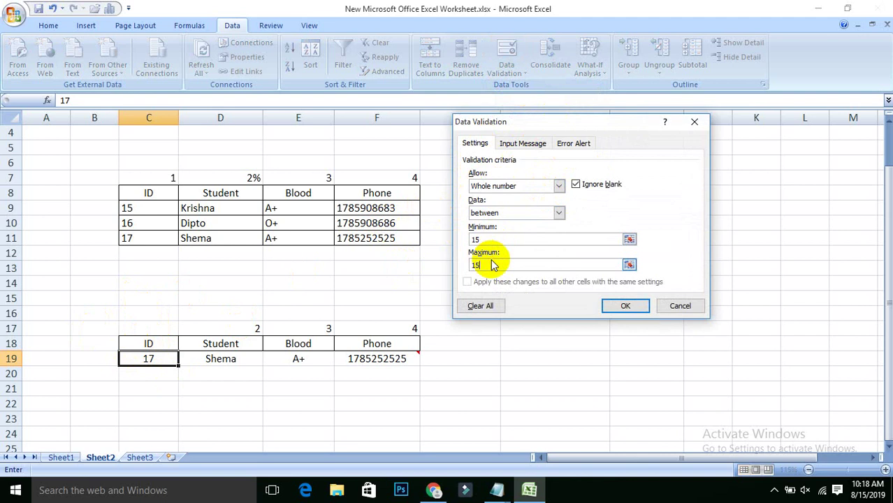
{"action": "left_click", "coordinate": [640, 309]}
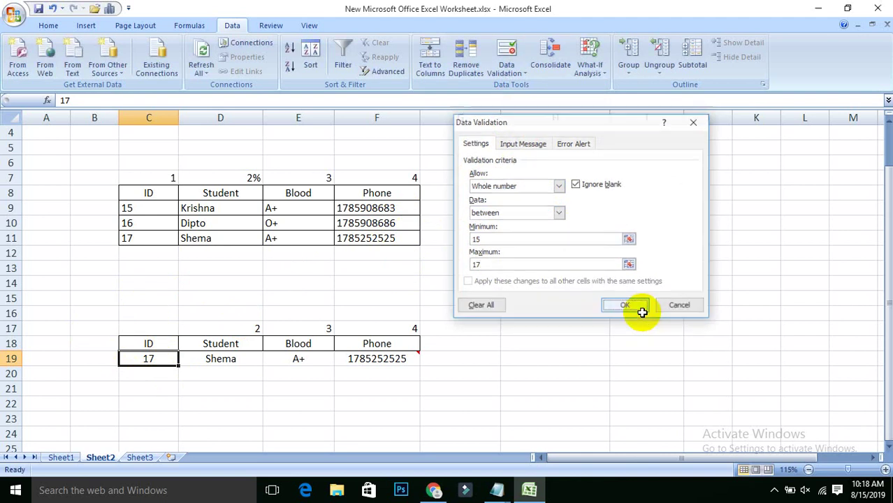
Test the rule by entering 18 in C19, then cancel the rejection to keep 17
{"action": "left_click", "coordinate": [202, 373]}
{"action": "left_click", "coordinate": [166, 363]}
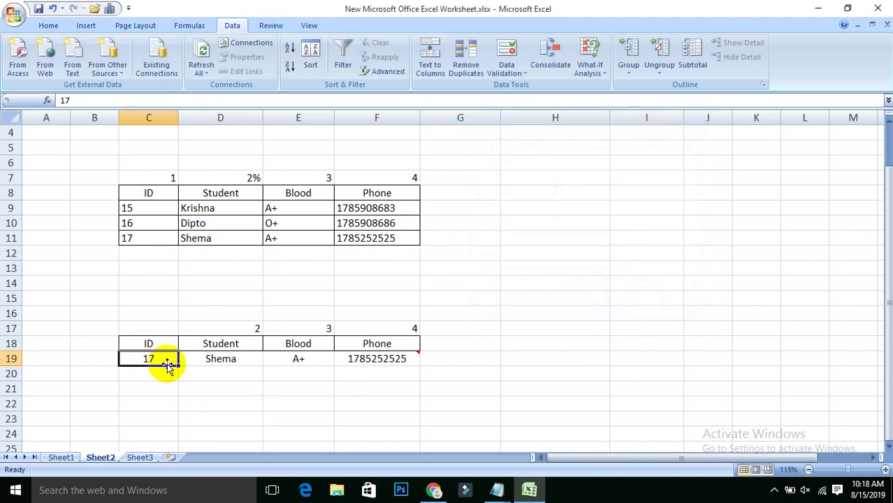
{"action": "type", "text": "18"}
{"action": "key", "text": "Return"}
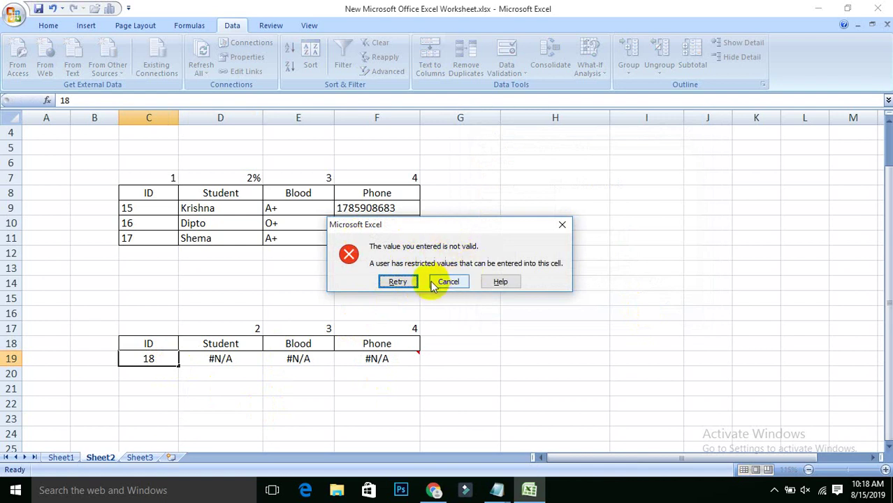
{"action": "left_click", "coordinate": [433, 282]}
Set C19's error alert to Stop, titled 'TYPE ERROR', with message 'PL input real id'
{"action": "left_click", "coordinate": [516, 76]}
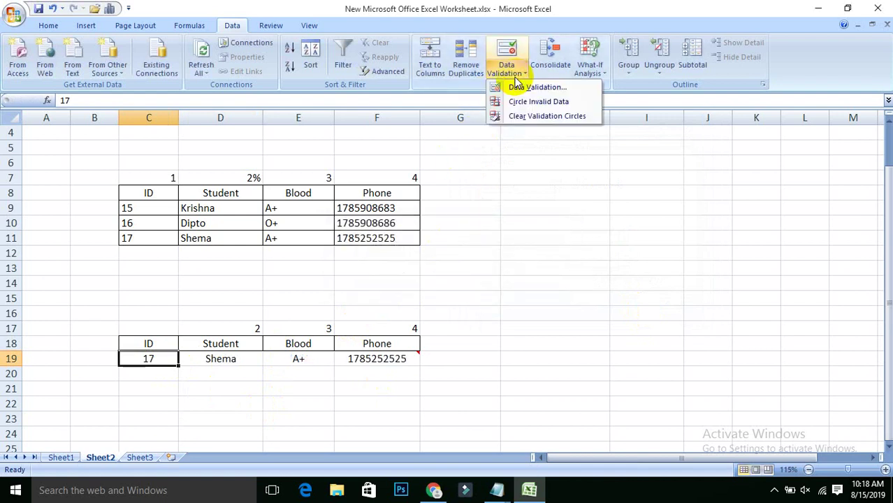
{"action": "left_click", "coordinate": [517, 87]}
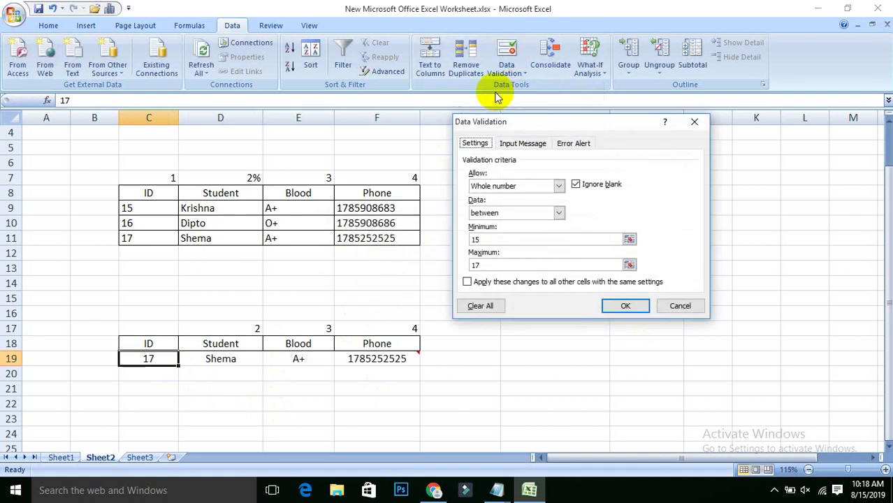
{"action": "left_click", "coordinate": [591, 147]}
{"action": "left_click", "coordinate": [619, 203]}
{"action": "type", "text": "TYPE ERROR"}
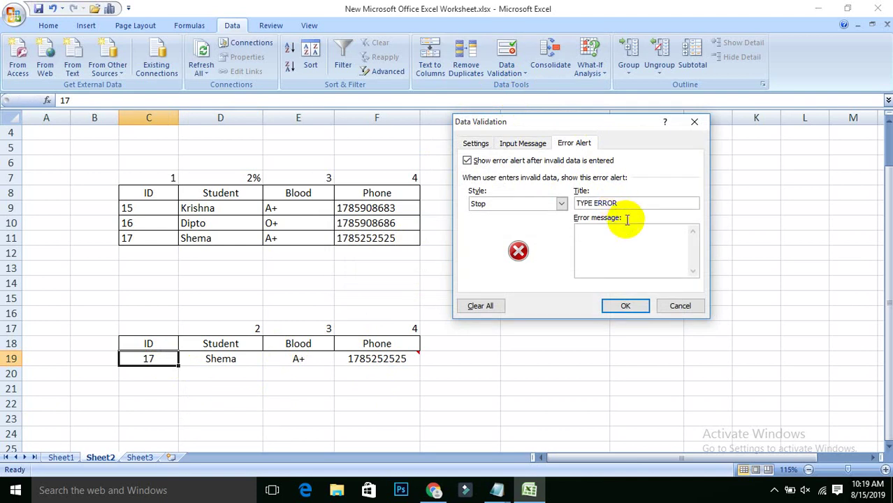
{"action": "left_click", "coordinate": [629, 232]}
{"action": "type", "text": "PL input real id"}
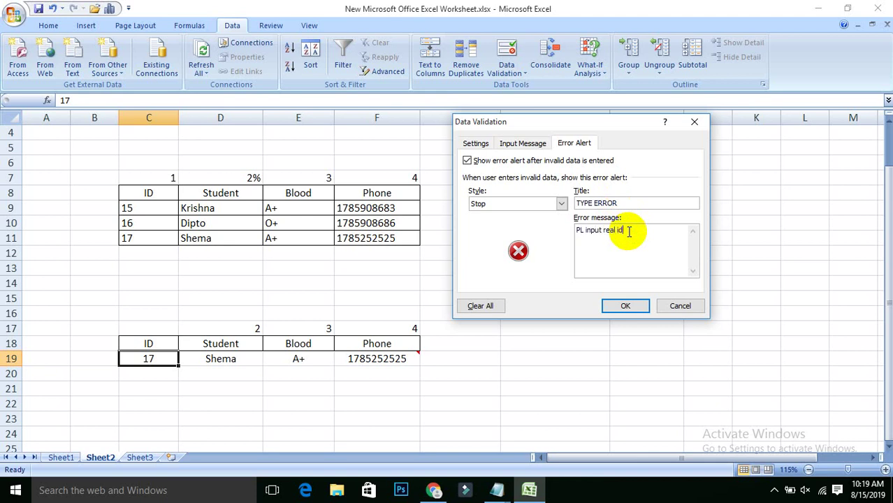
{"action": "left_click", "coordinate": [625, 305]}
{"action": "left_click", "coordinate": [299, 420]}
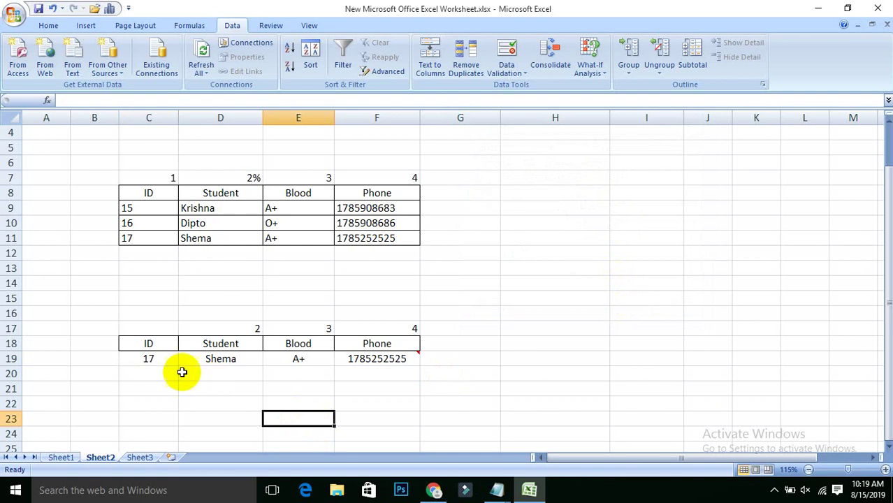
{"action": "left_click", "coordinate": [163, 359]}
{"action": "type", "text": "1"}
{"action": "key", "text": "Return"}
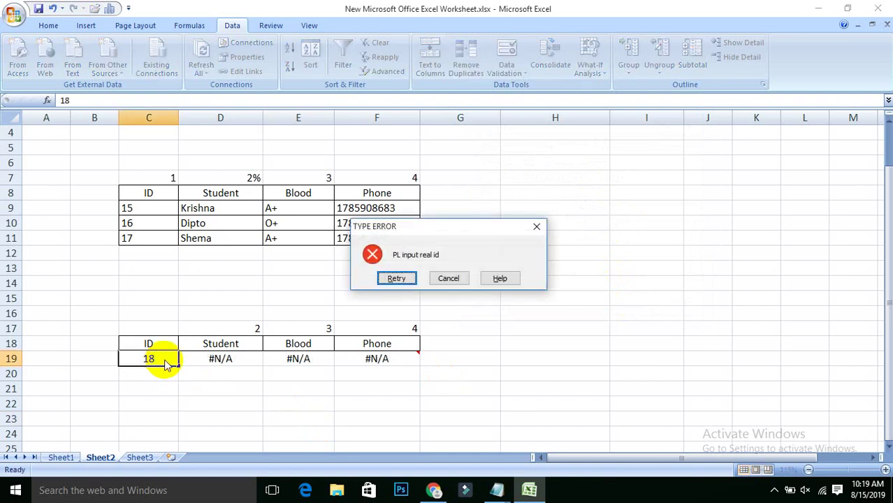
{"action": "left_click", "coordinate": [455, 279]}
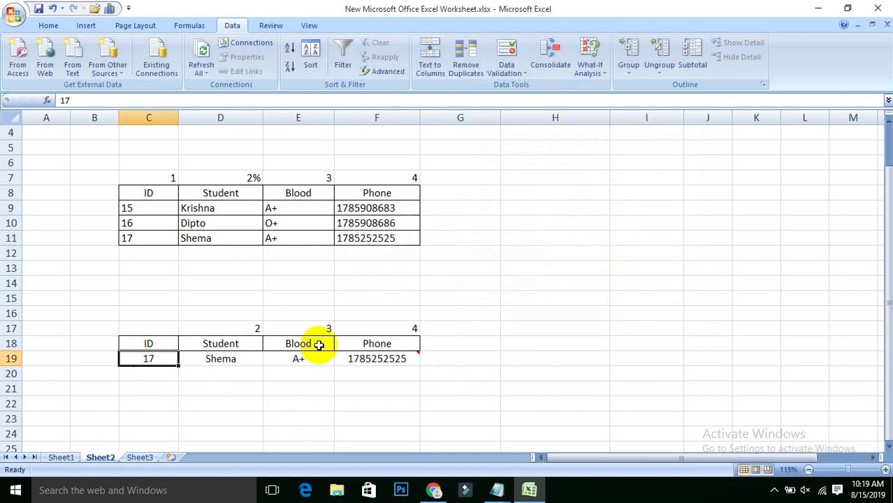
{"action": "left_click", "coordinate": [180, 381]}
{"action": "left_click", "coordinate": [158, 360]}
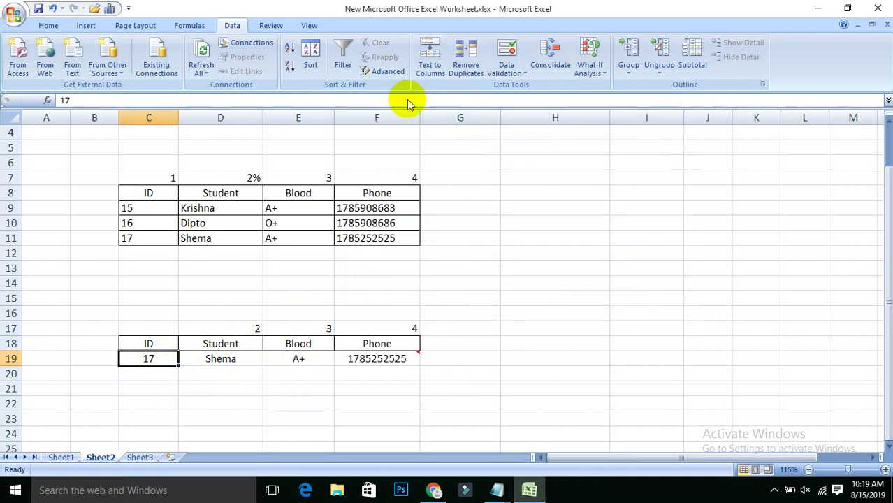
Add the input message 'PL INPUT ID' to C19's data validation
{"action": "left_click", "coordinate": [508, 76]}
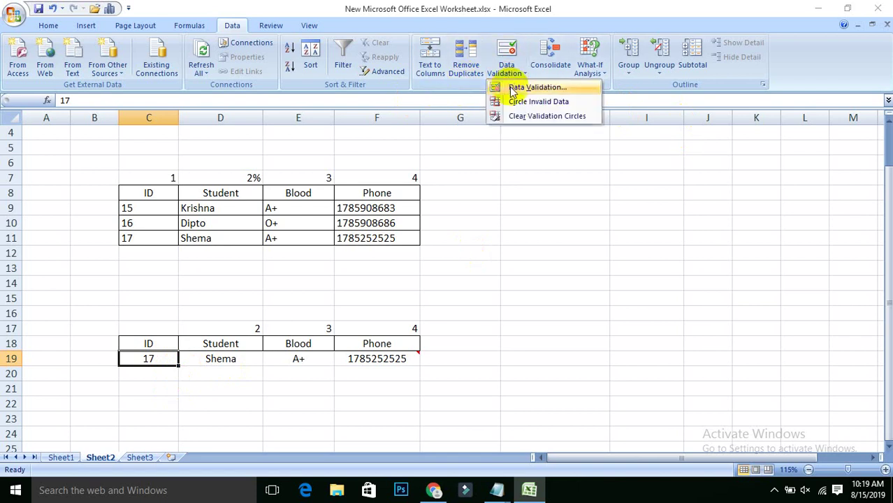
{"action": "left_click", "coordinate": [507, 87]}
{"action": "left_click", "coordinate": [520, 143]}
{"action": "left_click", "coordinate": [504, 239]}
{"action": "type", "text": "PL INPUT ID"}
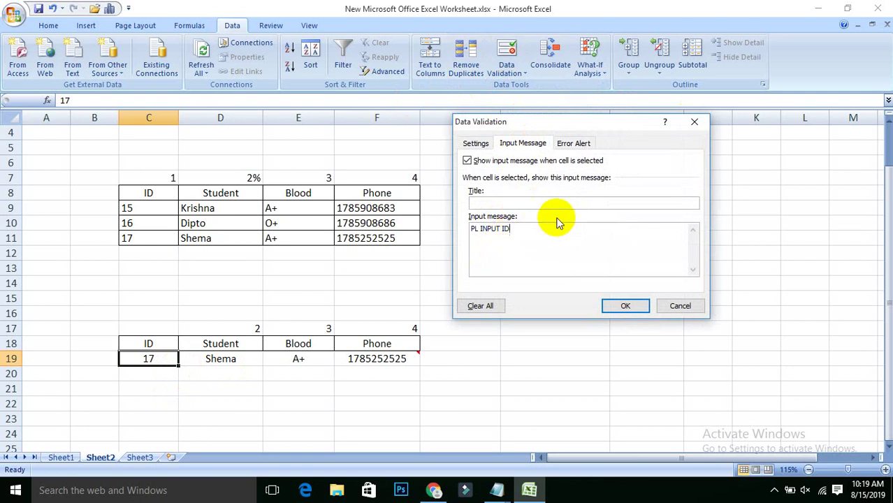
{"action": "left_click", "coordinate": [624, 306]}
Select C19 and other cells to check that the 'PL INPUT ID' tooltip appears
{"action": "left_click", "coordinate": [295, 375]}
{"action": "left_click", "coordinate": [172, 357]}
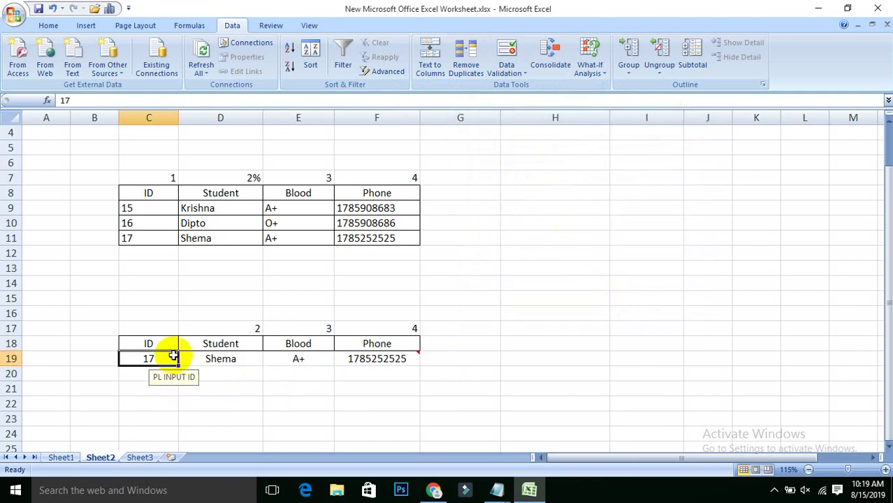
{"action": "left_click", "coordinate": [214, 383]}
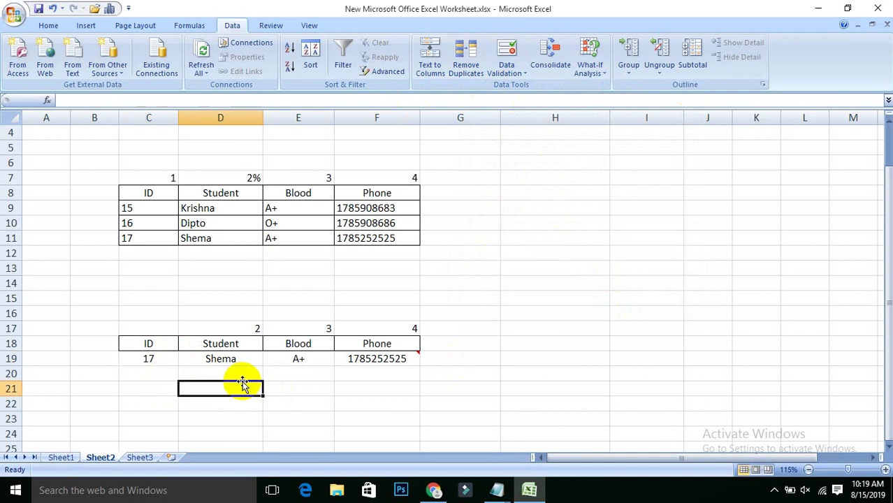
{"action": "left_click", "coordinate": [473, 371]}
{"action": "left_click", "coordinate": [183, 359]}
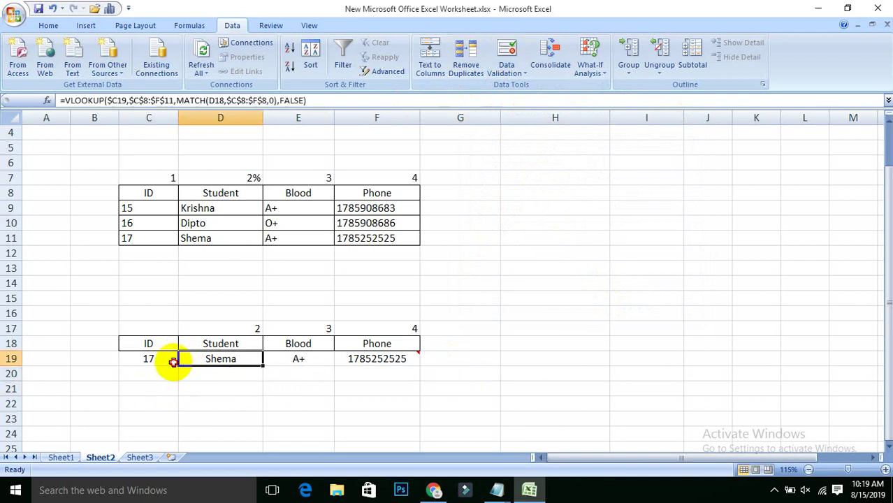
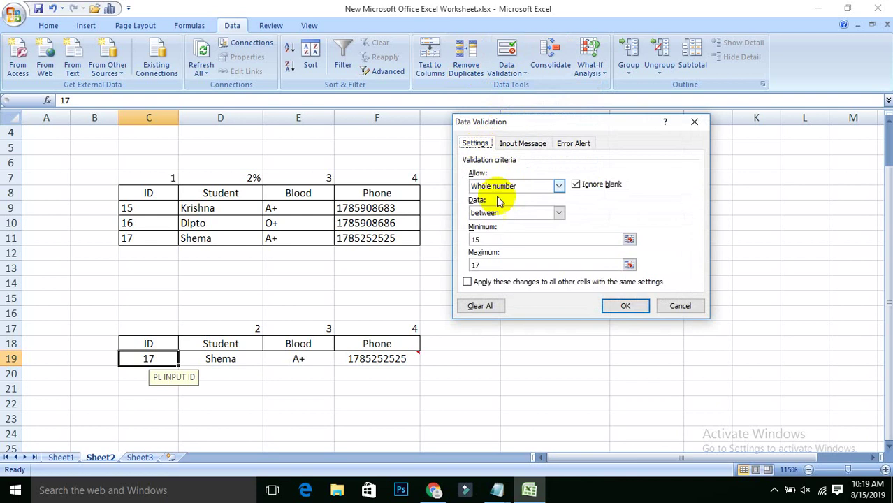
Change C19's whole-number rule to not between 15 and 17
{"action": "left_click", "coordinate": [510, 213]}
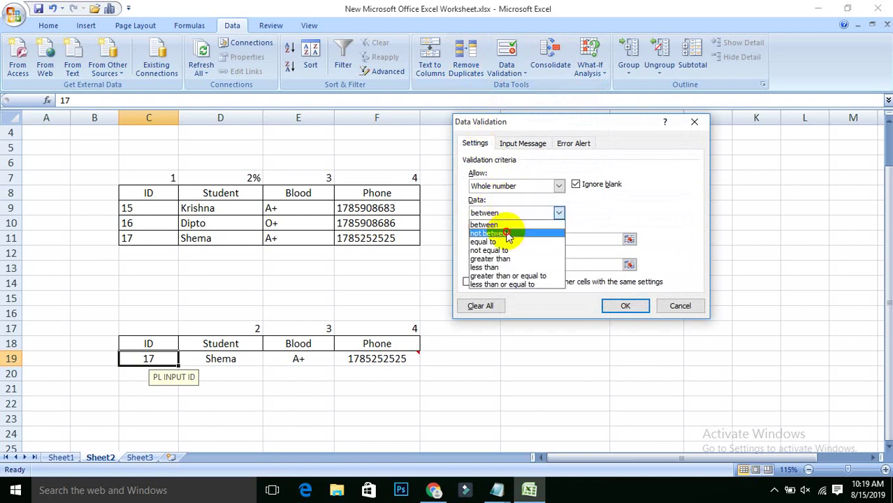
{"action": "left_click", "coordinate": [508, 235]}
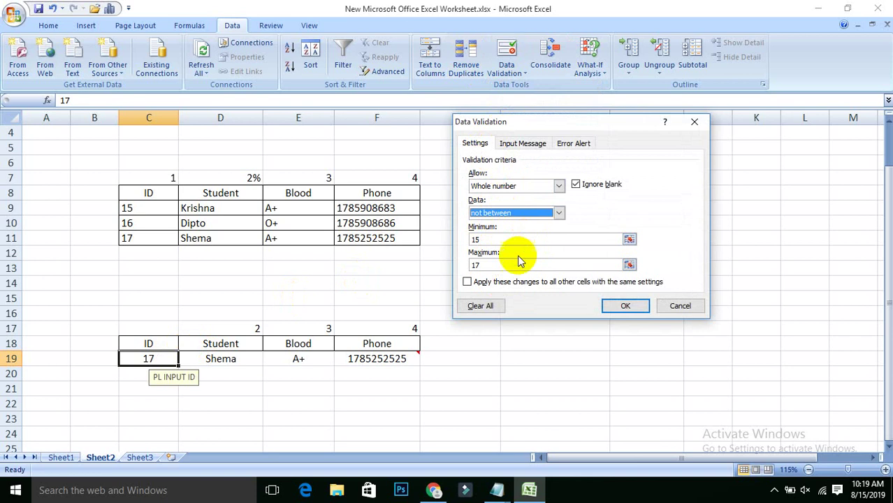
{"action": "left_click", "coordinate": [624, 305]}
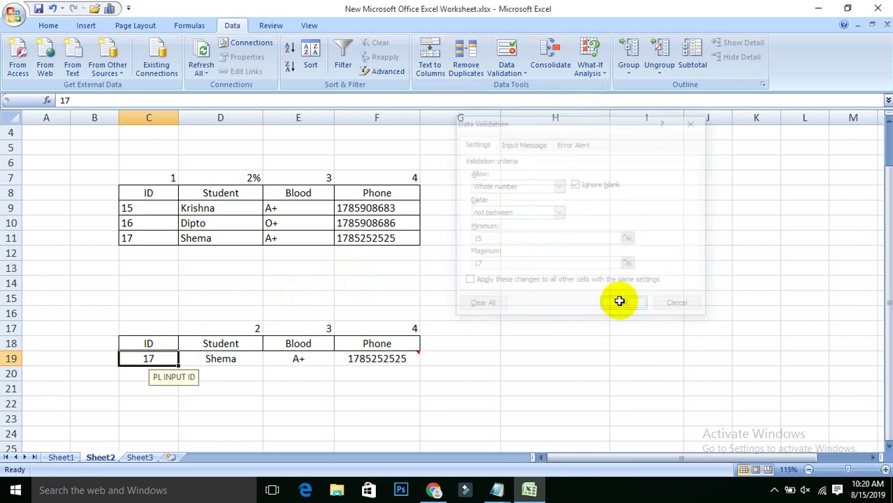
Enter ID 18 in C19, then check that 17 is refused and cancel the error
{"action": "type", "text": "1"}
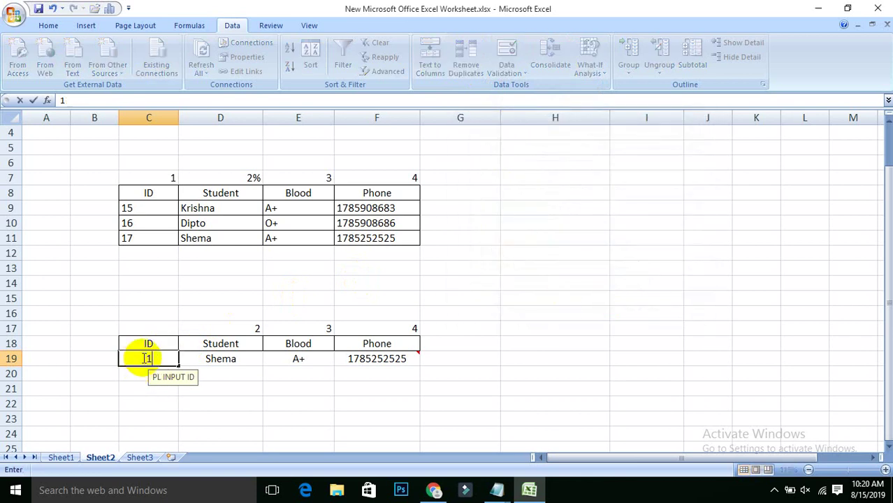
{"action": "key", "text": "Return"}
{"action": "left_click", "coordinate": [143, 358]}
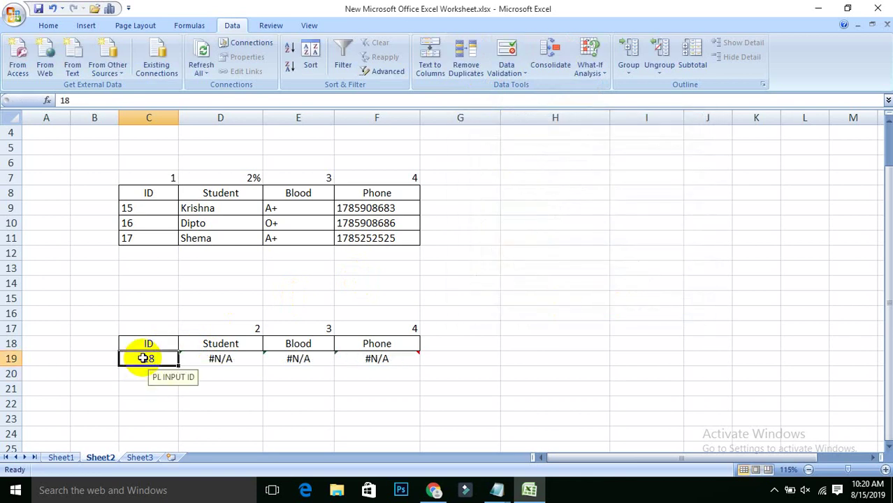
{"action": "type", "text": "1"}
{"action": "key", "text": "Return"}
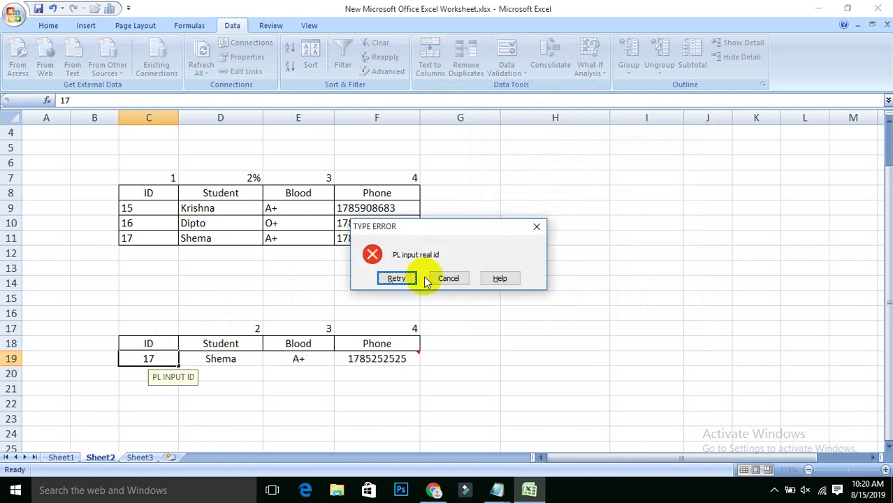
{"action": "left_click", "coordinate": [451, 278]}
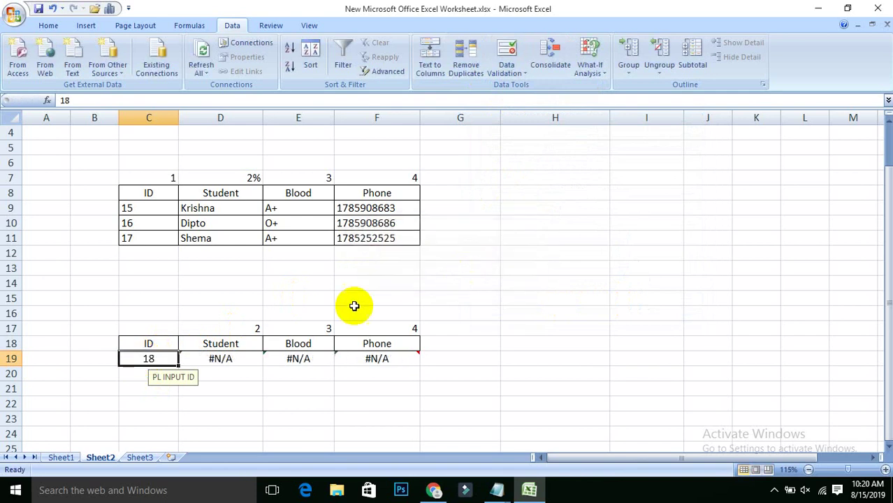
{"action": "left_click", "coordinate": [521, 75]}
Change C19's validation condition to equal to 15
{"action": "left_click", "coordinate": [523, 88]}
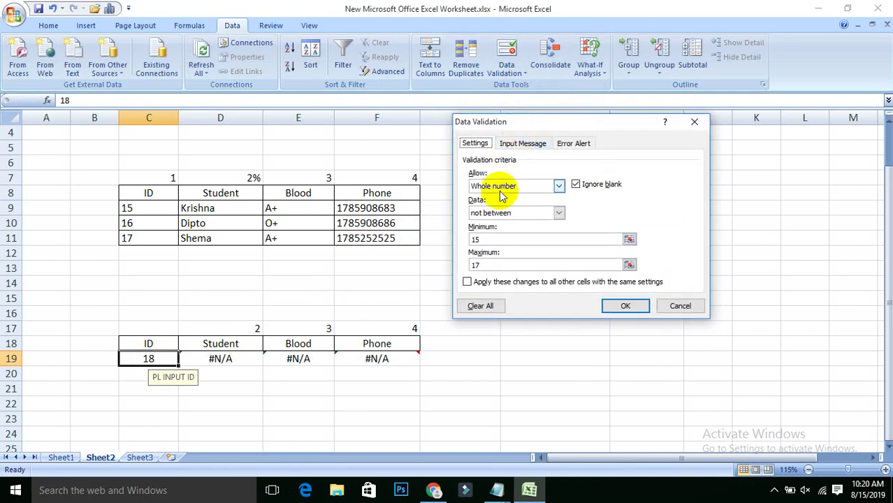
{"action": "left_click", "coordinate": [501, 213]}
{"action": "left_click", "coordinate": [489, 242]}
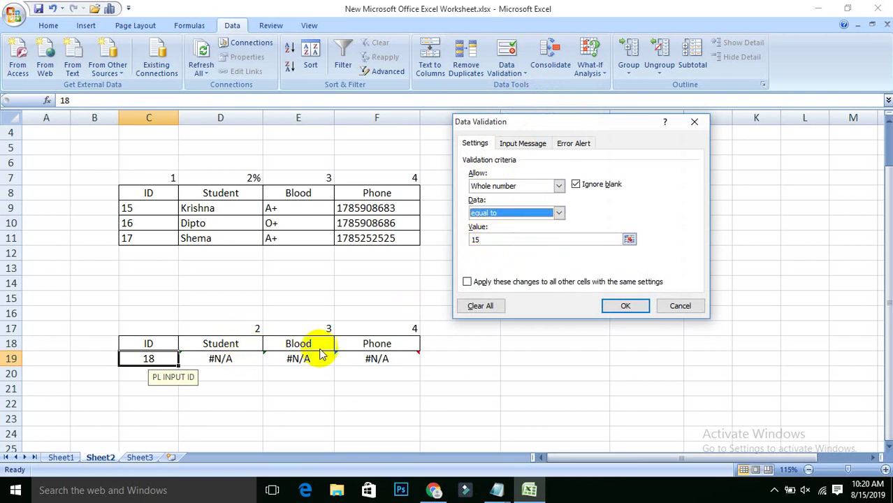
{"action": "left_click", "coordinate": [622, 305]}
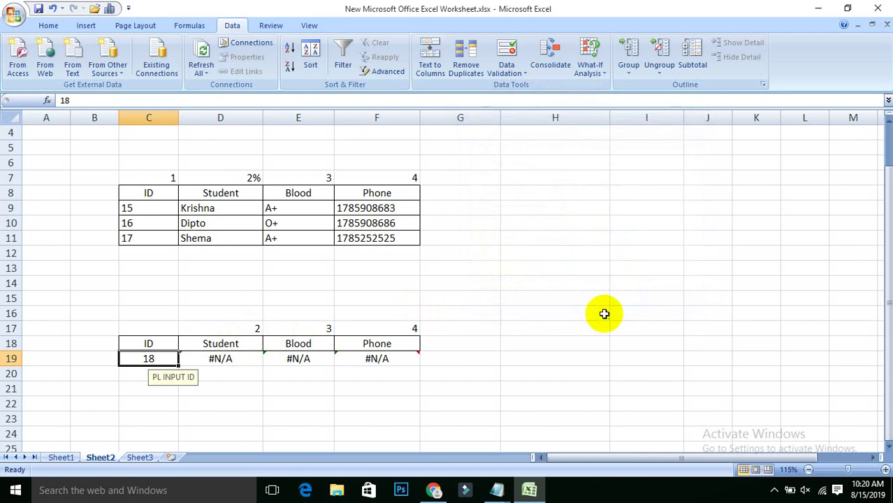
{"action": "left_click", "coordinate": [263, 404]}
Check that 17 is refused in C19, cancel, then enter ID 15
{"action": "left_click", "coordinate": [152, 365]}
{"action": "type", "text": "17"}
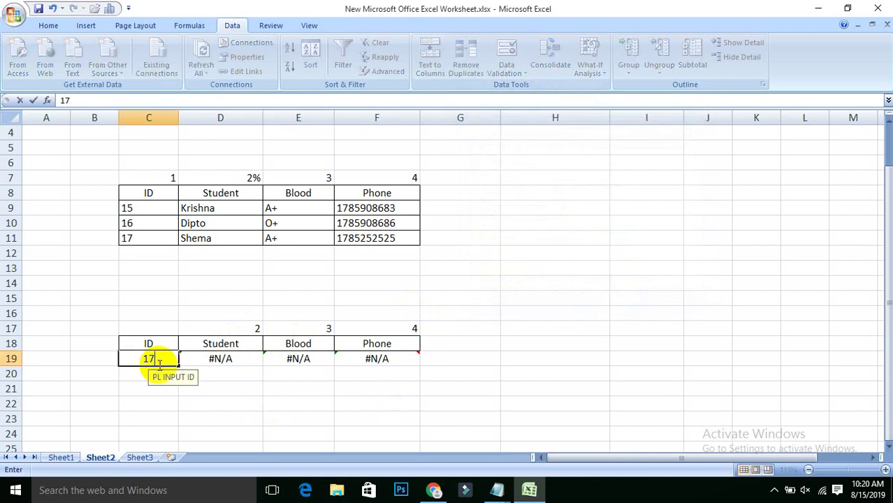
{"action": "key", "text": "Return"}
{"action": "left_click", "coordinate": [451, 278]}
{"action": "type", "text": "18"}
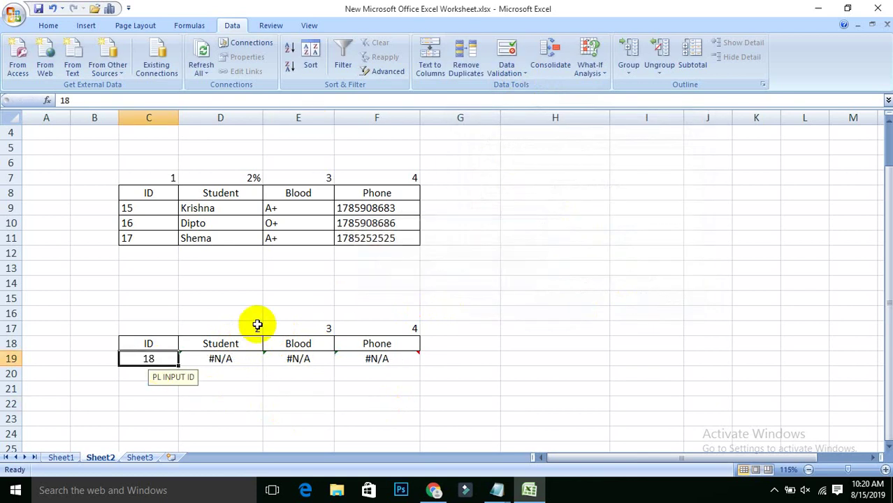
{"action": "type", "text": "1"}
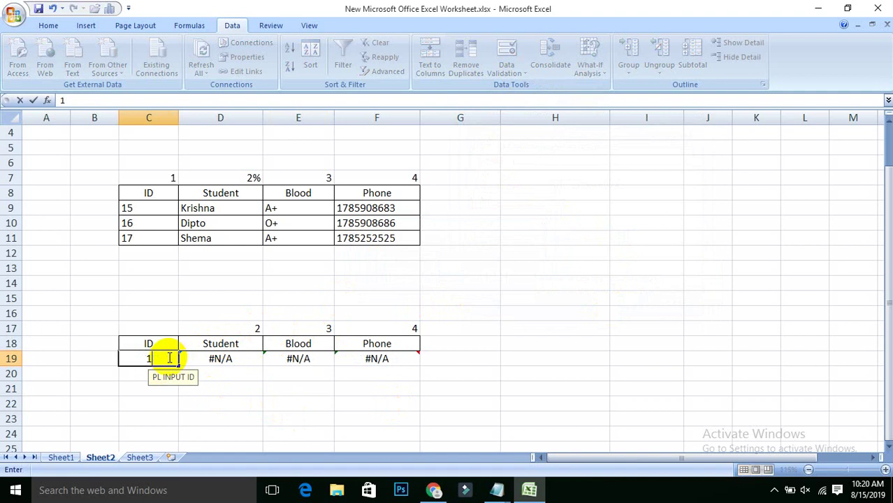
{"action": "key", "text": "Return"}
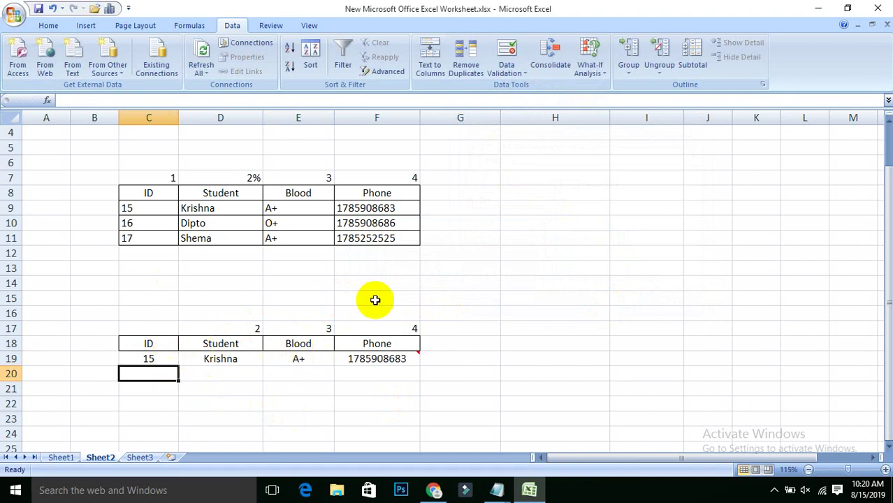
Review C20's validation settings without changes, then reselect C19
{"action": "left_click", "coordinate": [507, 70]}
{"action": "left_click", "coordinate": [510, 87]}
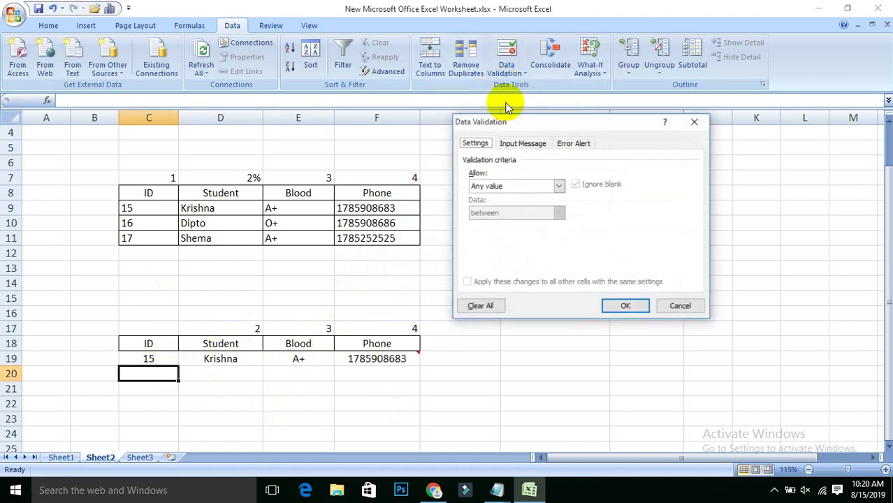
{"action": "left_click", "coordinate": [515, 187]}
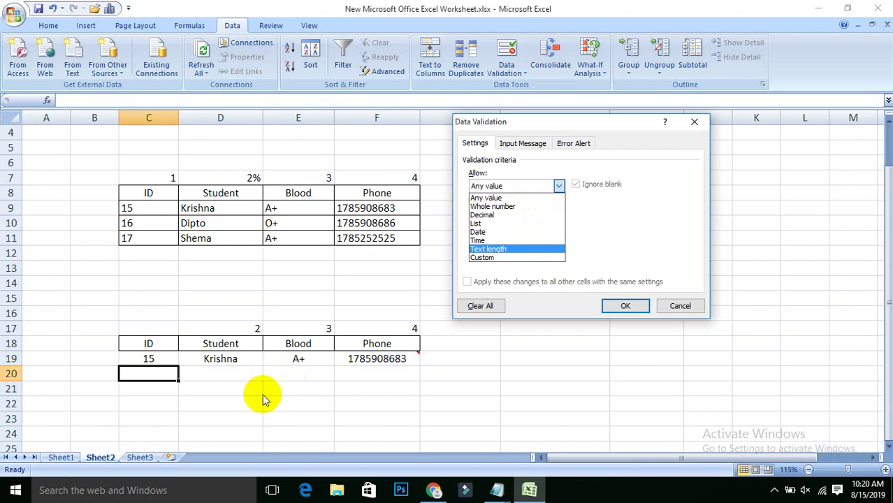
{"action": "left_click", "coordinate": [669, 305]}
{"action": "left_click", "coordinate": [140, 360]}
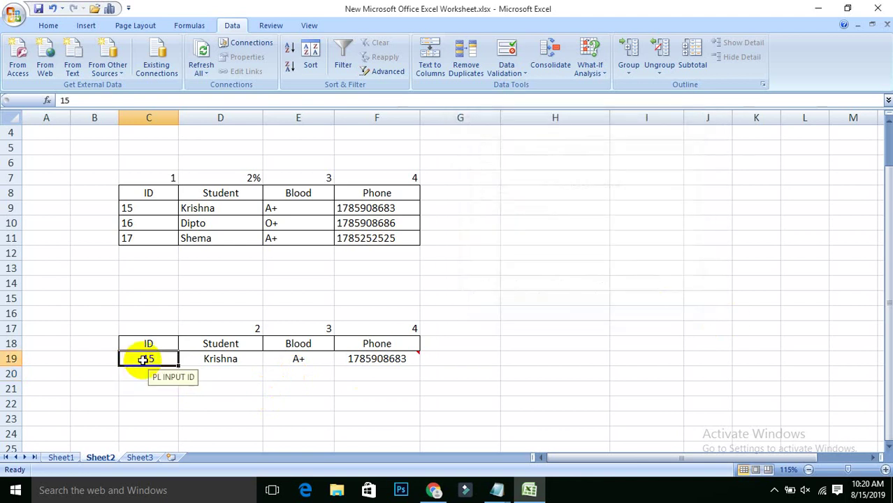
{"action": "left_click", "coordinate": [505, 72]}
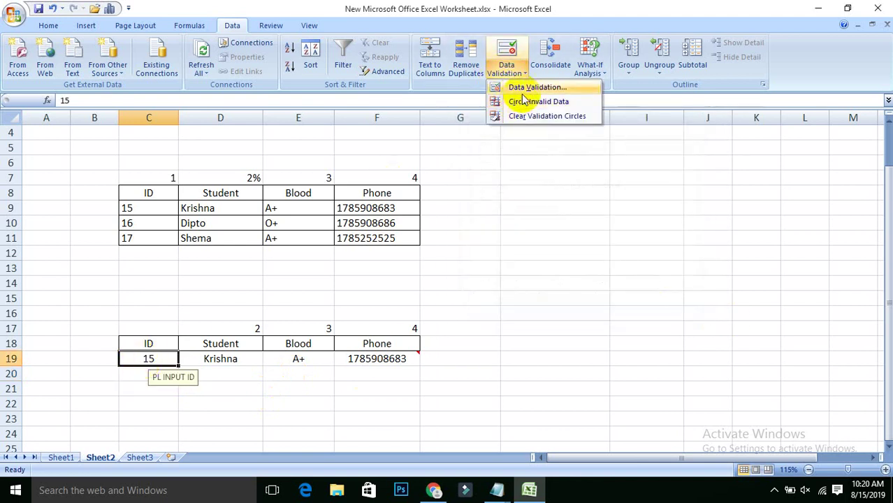
Change C19's validation condition to greater than 14
{"action": "left_click", "coordinate": [527, 88]}
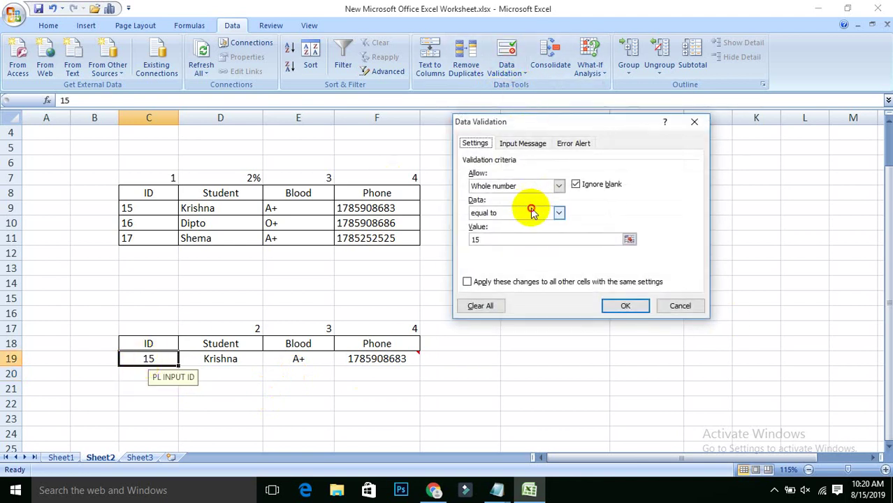
{"action": "left_click", "coordinate": [529, 211]}
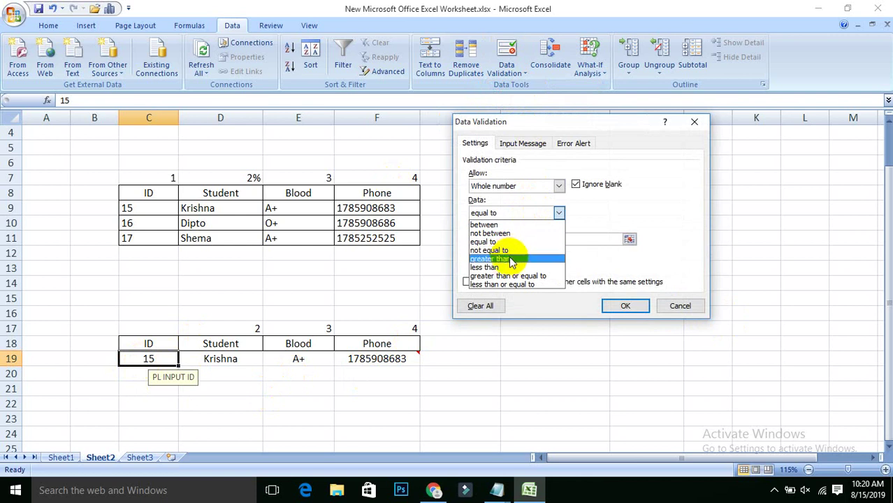
{"action": "left_click", "coordinate": [511, 259]}
{"action": "type", "text": "14"}
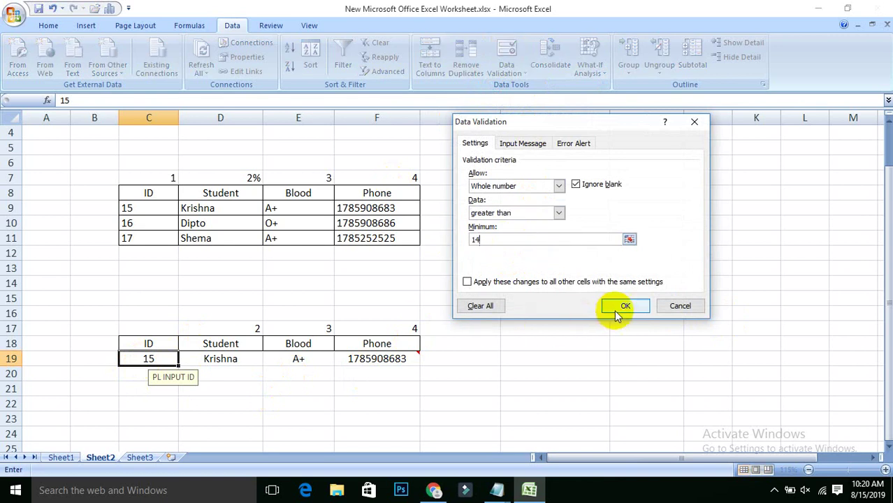
{"action": "left_click", "coordinate": [627, 306]}
{"action": "left_click", "coordinate": [218, 384]}
Check that 13 is refused in C19 and cancel the error alert
{"action": "left_click", "coordinate": [159, 360]}
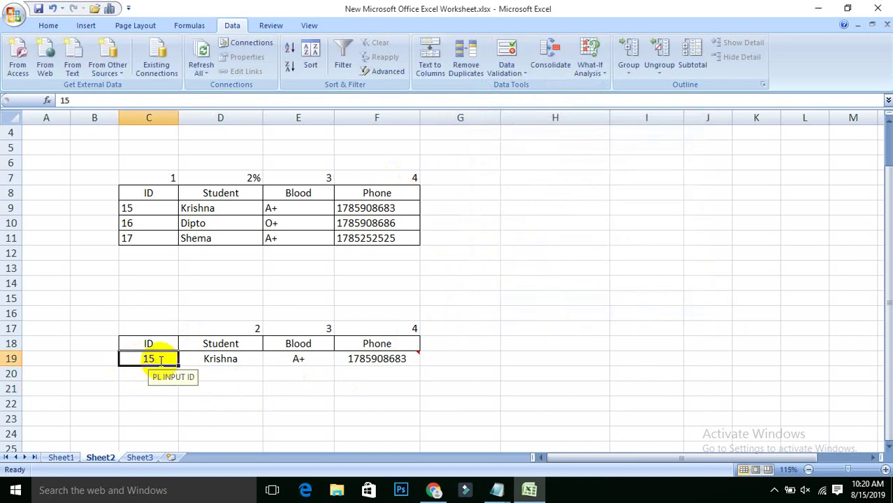
{"action": "type", "text": "13"}
{"action": "key", "text": "Return"}
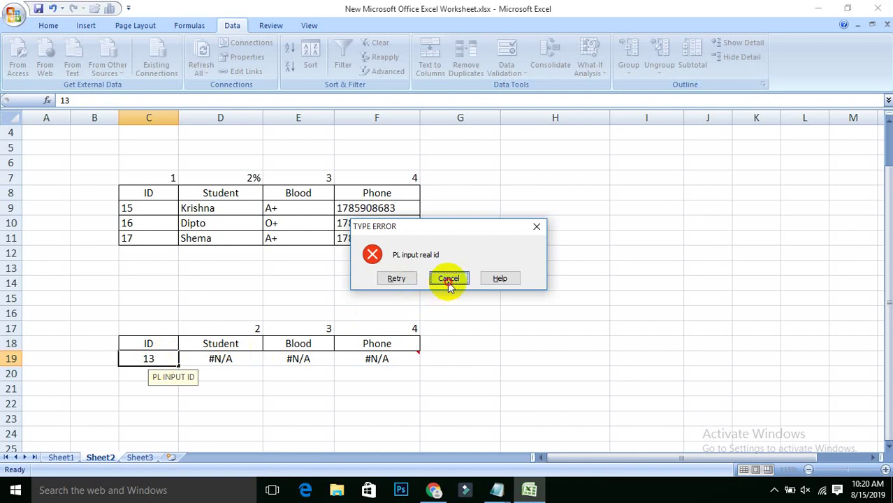
{"action": "left_click", "coordinate": [449, 279]}
{"action": "left_click", "coordinate": [508, 70]}
{"action": "left_click", "coordinate": [528, 88]}
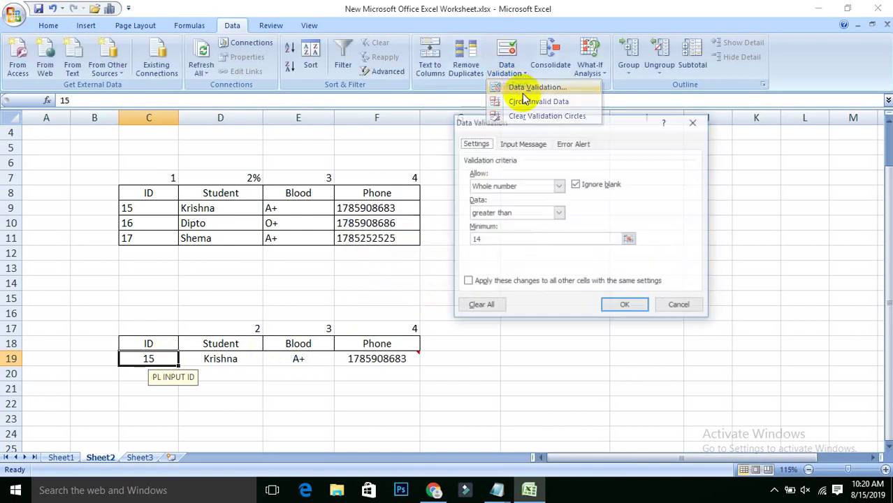
Change C19's validation condition to less than 18
{"action": "left_click", "coordinate": [519, 213]}
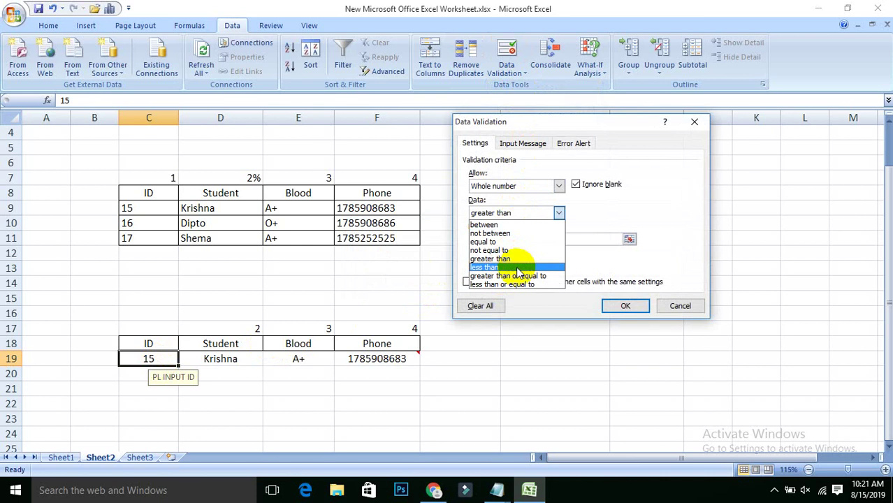
{"action": "left_click", "coordinate": [517, 273]}
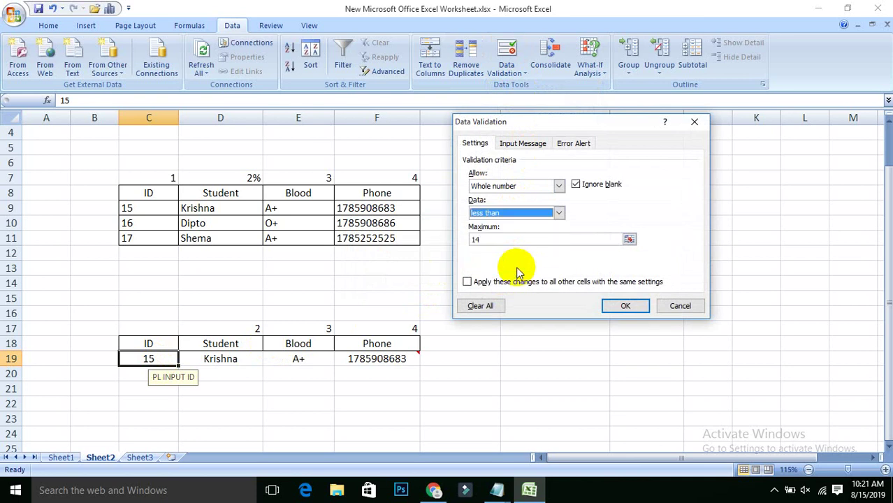
{"action": "left_click_drag", "start_coordinate": [493, 240], "coordinate": [460, 242]}
{"action": "type", "text": "18"}
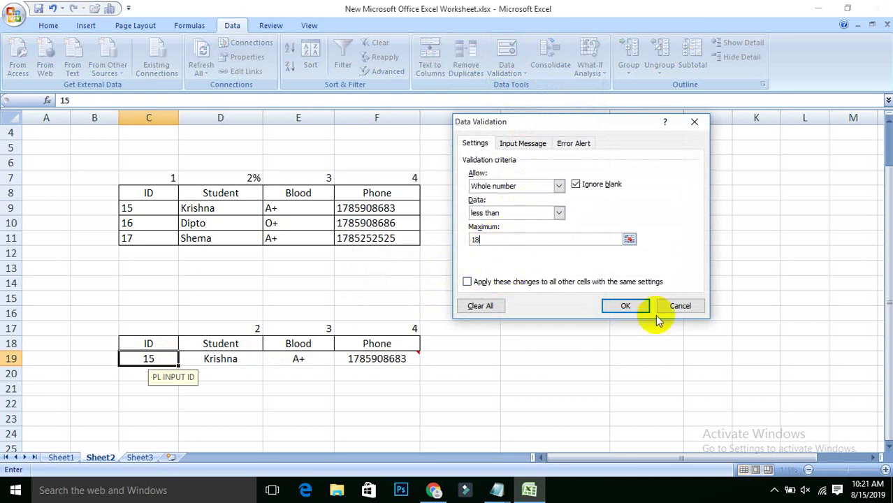
{"action": "left_click", "coordinate": [641, 306]}
{"action": "left_click", "coordinate": [309, 405]}
Check that 19 is refused in C19 and cancel the error alert
{"action": "left_click", "coordinate": [157, 361]}
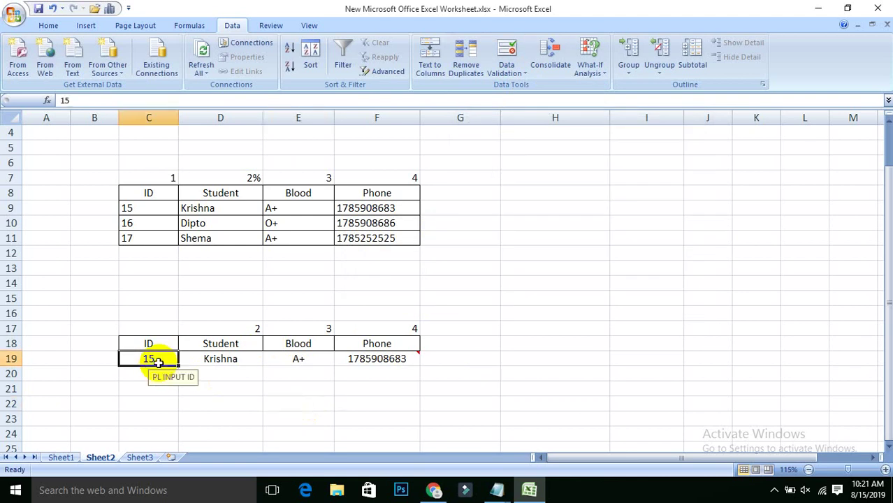
{"action": "type", "text": "19"}
{"action": "key", "text": "Return"}
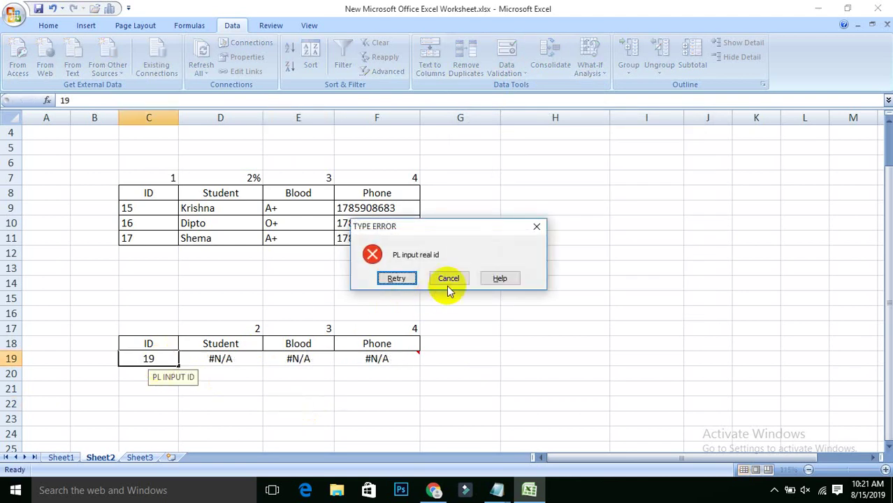
{"action": "left_click", "coordinate": [449, 279]}
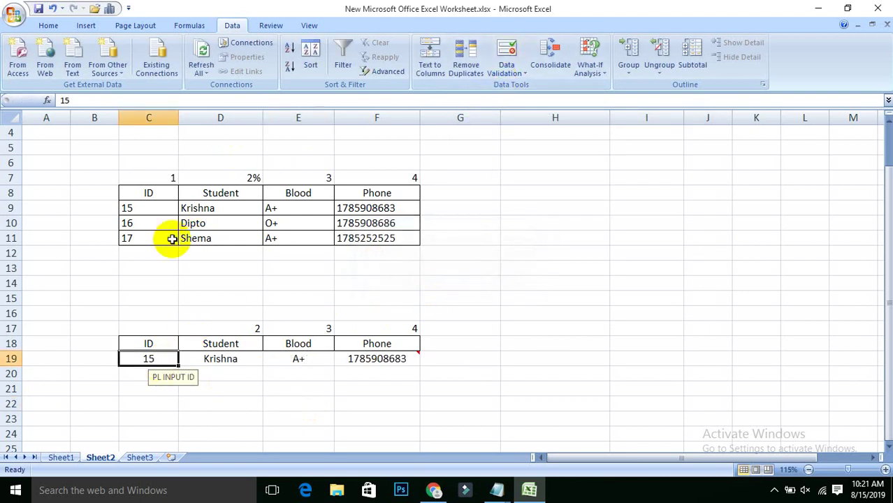
{"action": "left_click", "coordinate": [507, 69]}
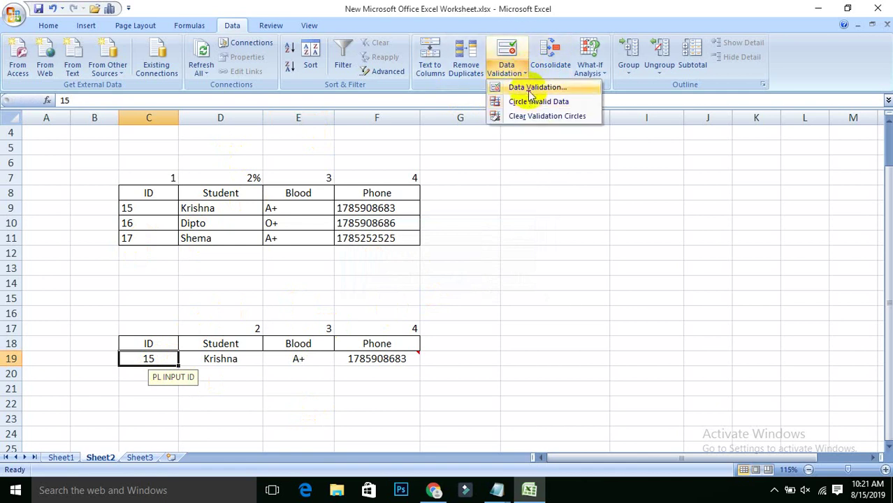
Look through C19's condition and allow options, then cancel without changes
{"action": "left_click", "coordinate": [536, 87]}
{"action": "left_click", "coordinate": [558, 213]}
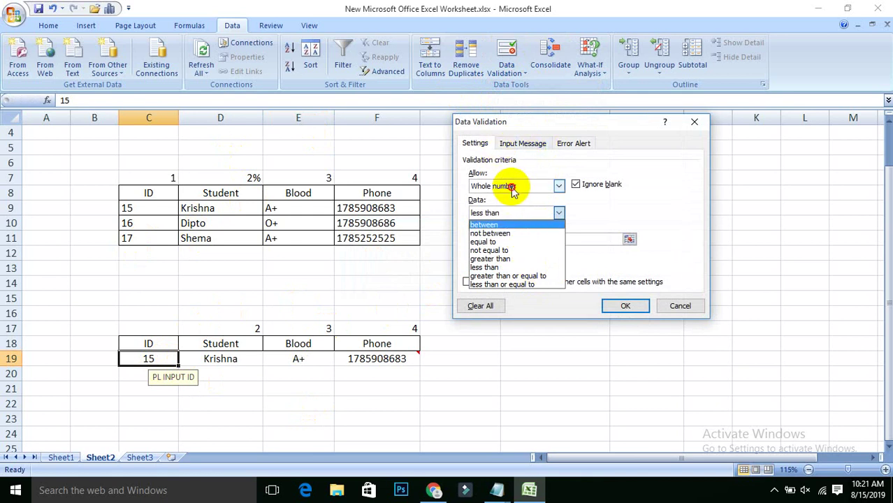
{"action": "left_click", "coordinate": [509, 186]}
{"action": "left_click", "coordinate": [510, 188]}
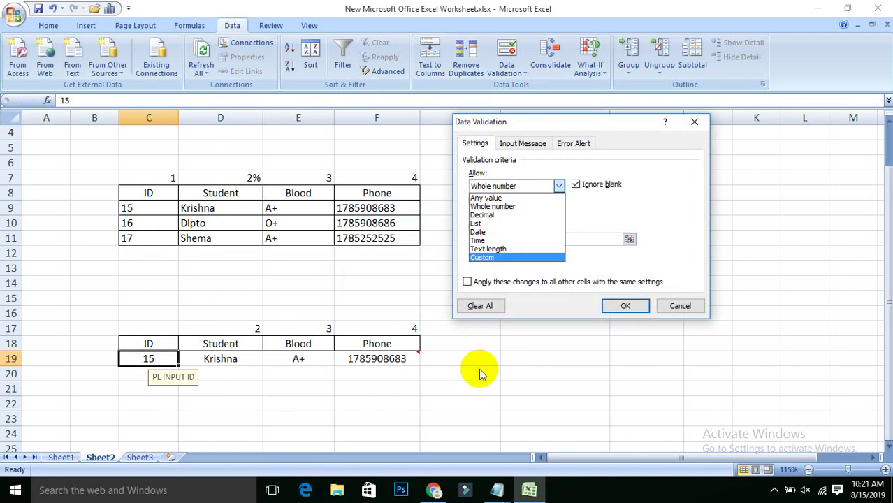
{"action": "left_click", "coordinate": [671, 308]}
{"action": "left_click", "coordinate": [671, 309]}
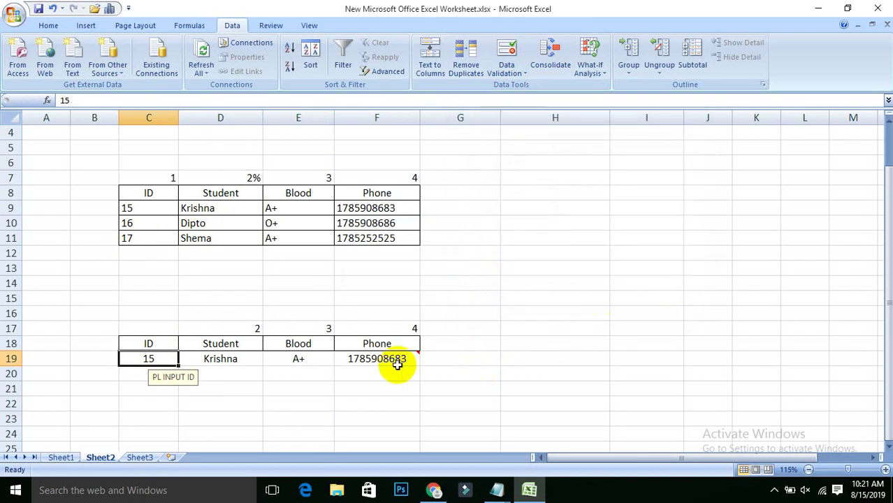
{"action": "left_click", "coordinate": [121, 408]}
{"action": "left_click", "coordinate": [160, 361]}
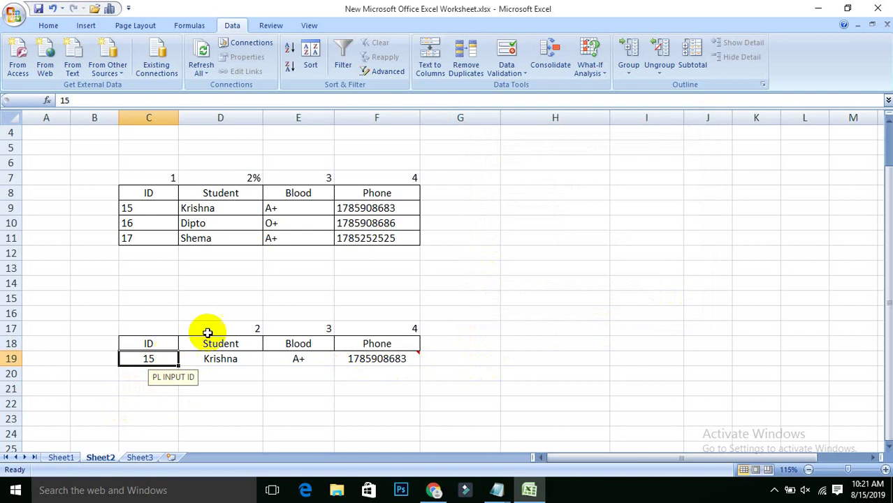
Set C19 to a List validation with source =$C$9:$C$11 and show its dropdown
{"action": "left_click", "coordinate": [526, 75]}
{"action": "left_click", "coordinate": [531, 87]}
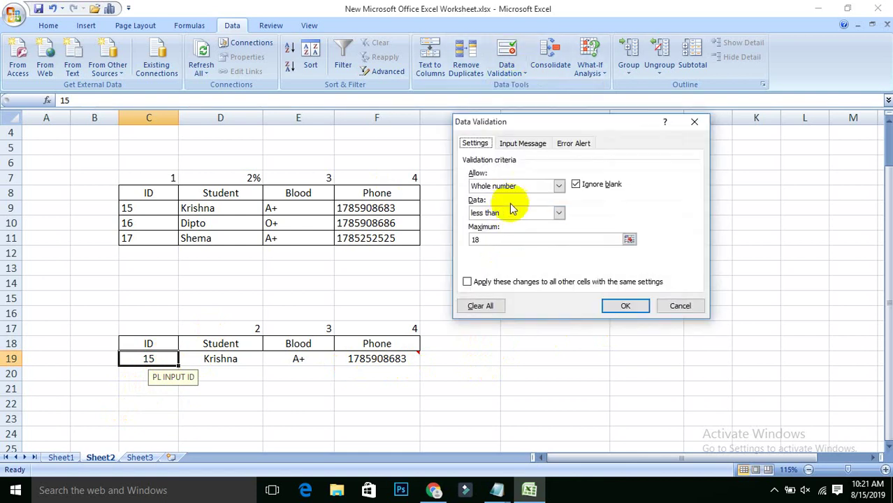
{"action": "left_click", "coordinate": [523, 192]}
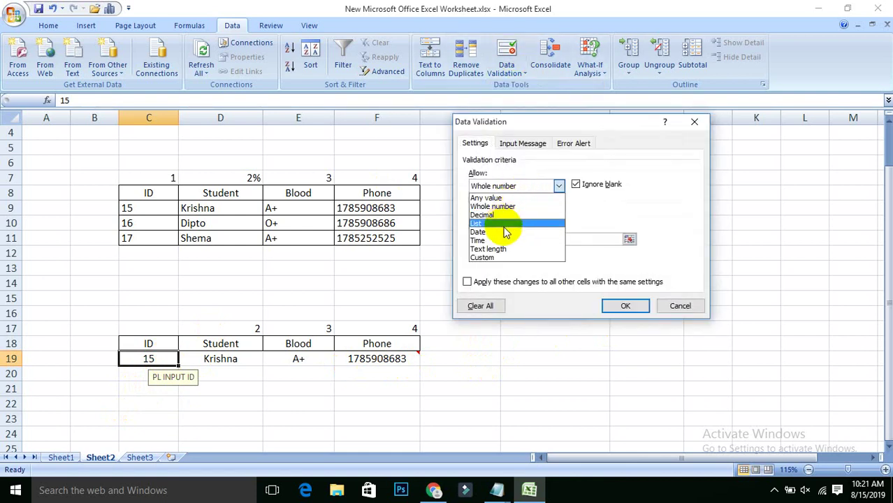
{"action": "left_click", "coordinate": [507, 223]}
{"action": "left_click", "coordinate": [629, 239]}
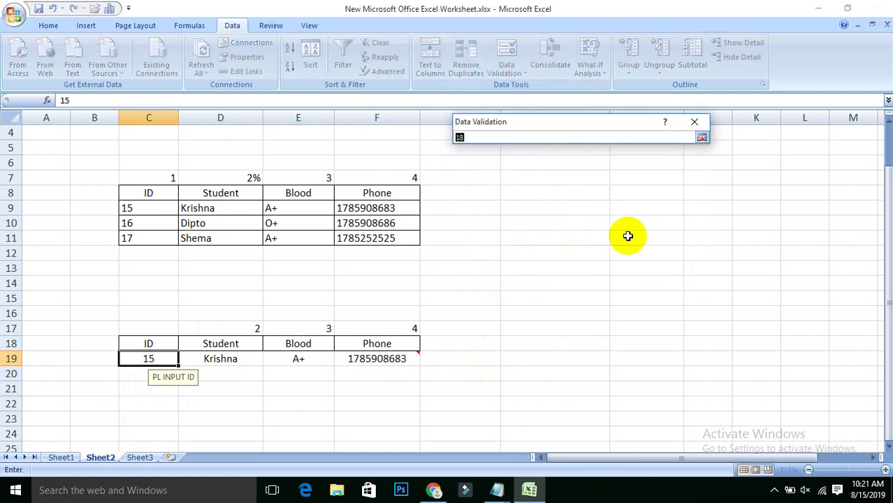
{"action": "left_click_drag", "start_coordinate": [164, 208], "coordinate": [162, 237]}
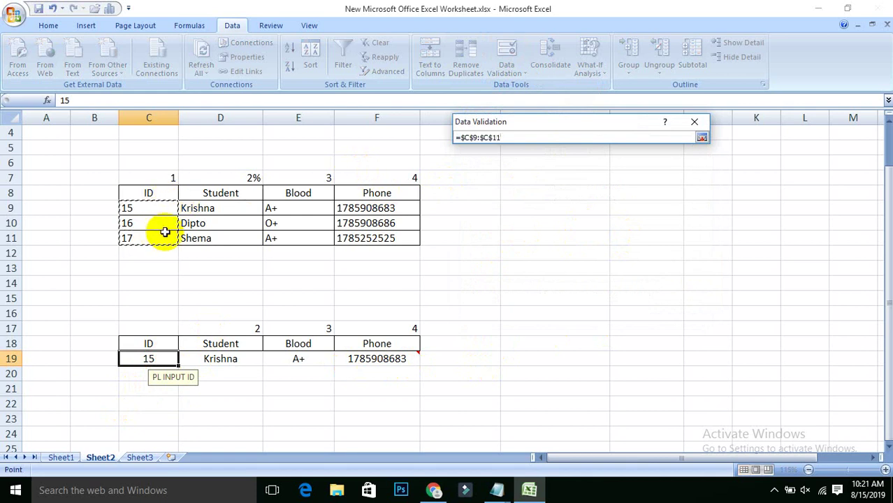
{"action": "left_click", "coordinate": [702, 137]}
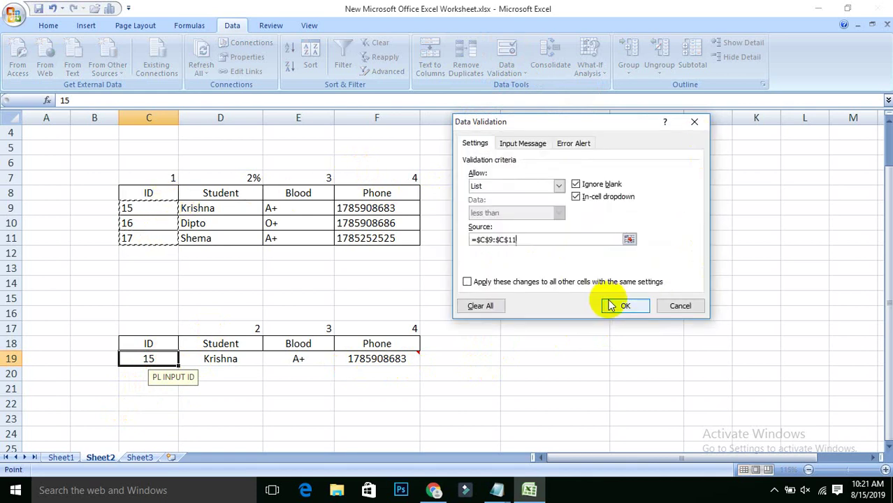
{"action": "left_click", "coordinate": [621, 305]}
{"action": "left_click", "coordinate": [602, 343]}
{"action": "left_click", "coordinate": [174, 360]}
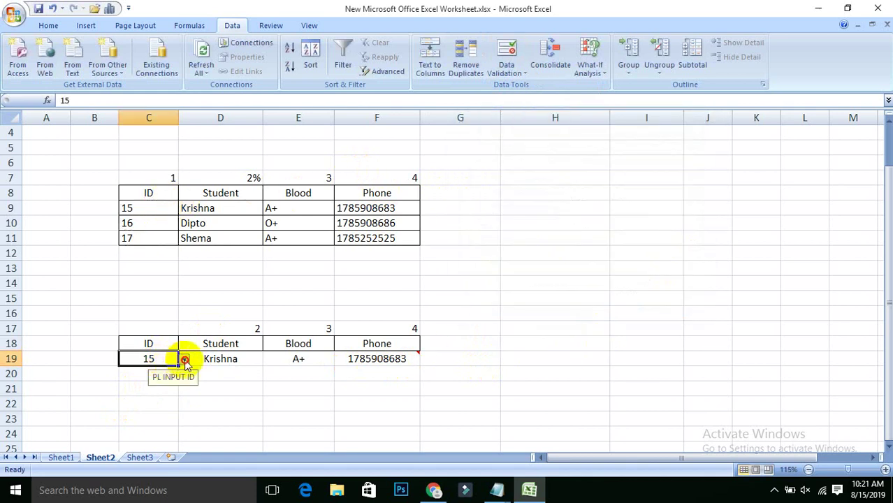
{"action": "left_click", "coordinate": [184, 359]}
{"action": "left_click", "coordinate": [168, 381]}
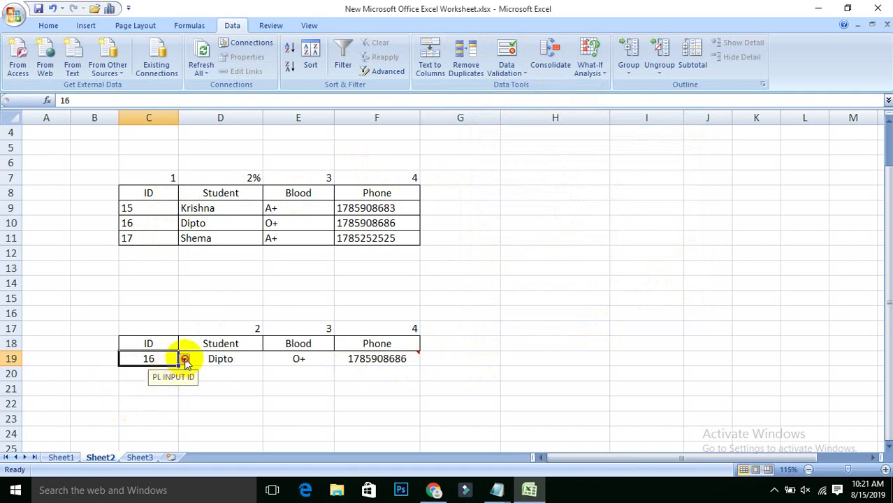
{"action": "left_click", "coordinate": [184, 359]}
{"action": "left_click", "coordinate": [156, 391]}
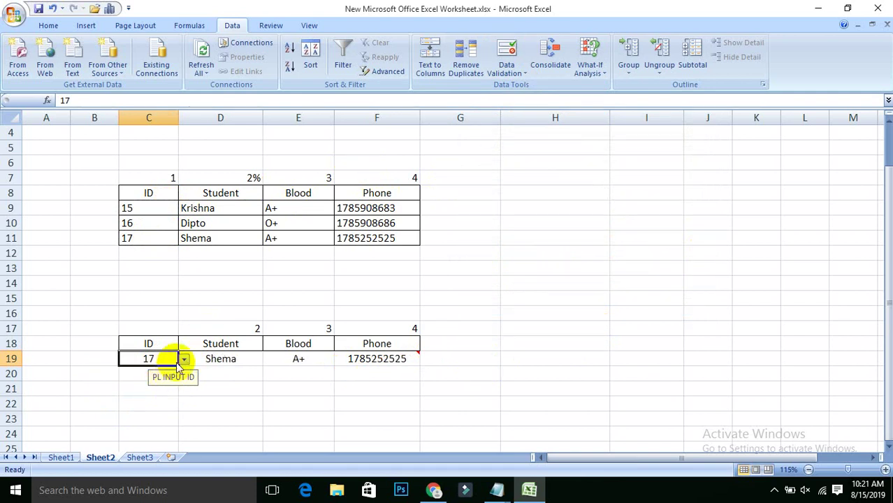
{"action": "left_click", "coordinate": [184, 359]}
{"action": "left_click", "coordinate": [159, 372]}
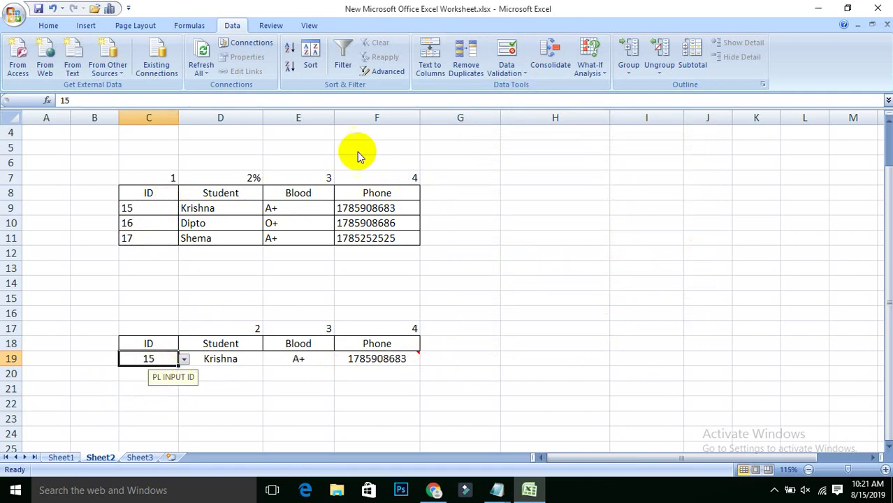
{"action": "left_click", "coordinate": [514, 76]}
{"action": "left_click", "coordinate": [517, 87]}
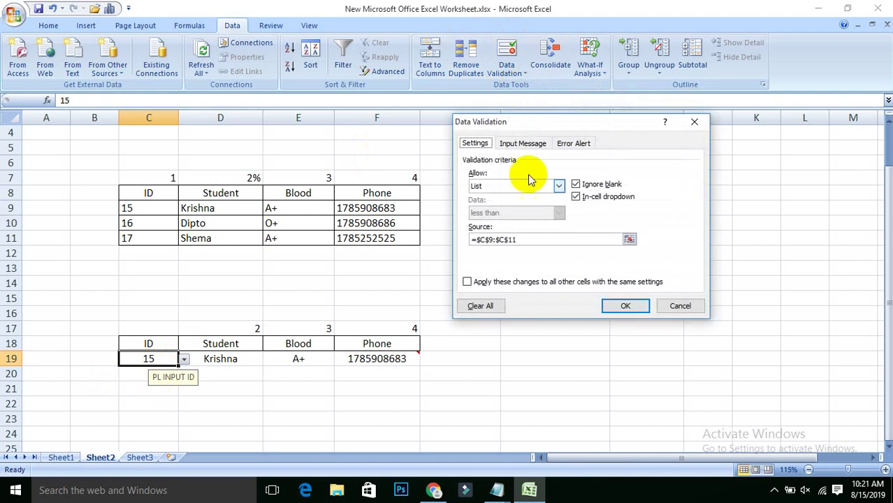
{"action": "left_click", "coordinate": [527, 186]}
{"action": "left_click", "coordinate": [527, 186]}
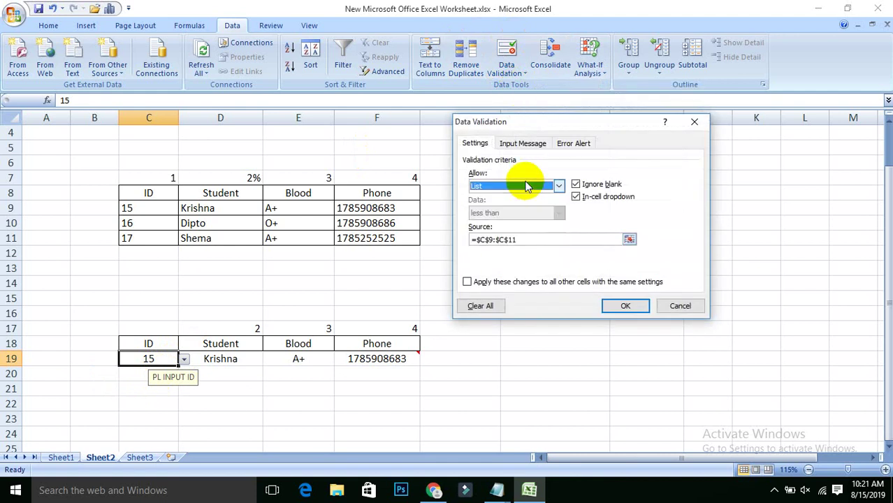
{"action": "left_click", "coordinate": [510, 186]}
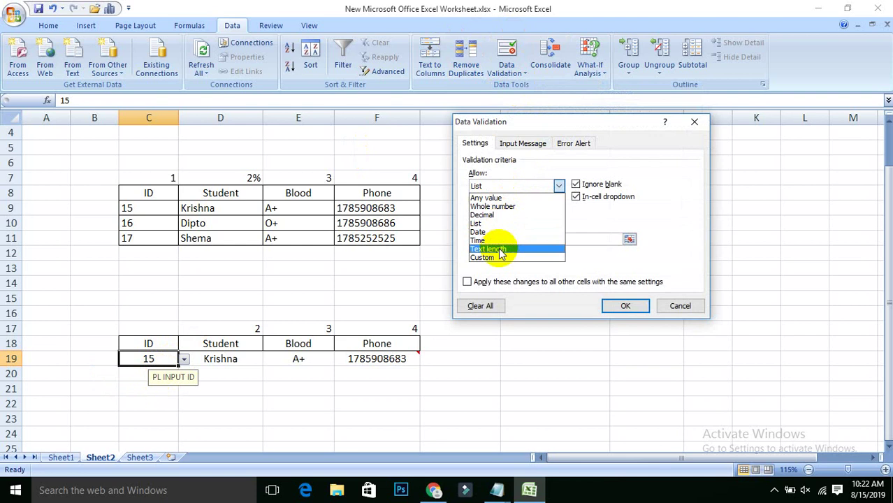
{"action": "left_click", "coordinate": [680, 306]}
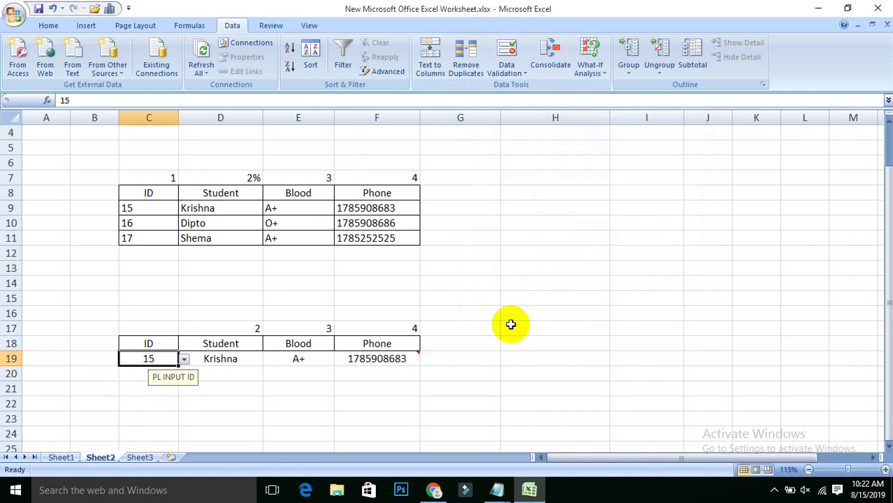
{"action": "left_click", "coordinate": [507, 70]}
{"action": "left_click", "coordinate": [513, 85]}
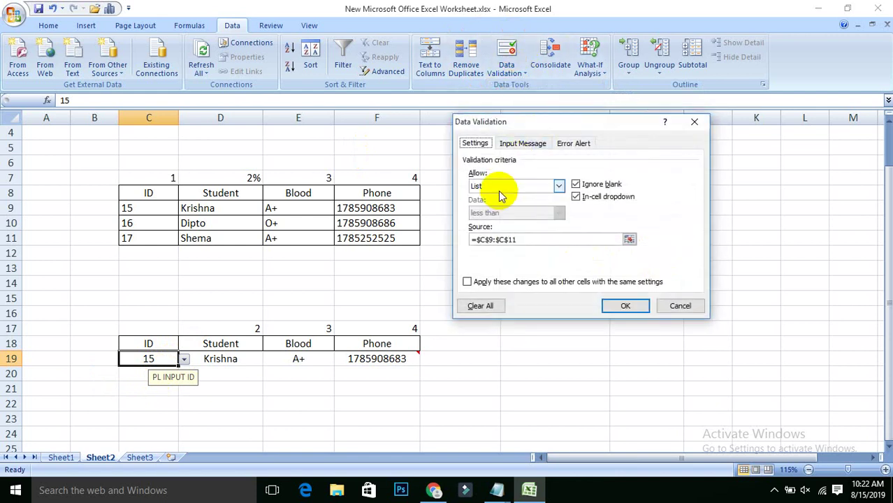
{"action": "left_click", "coordinate": [498, 186]}
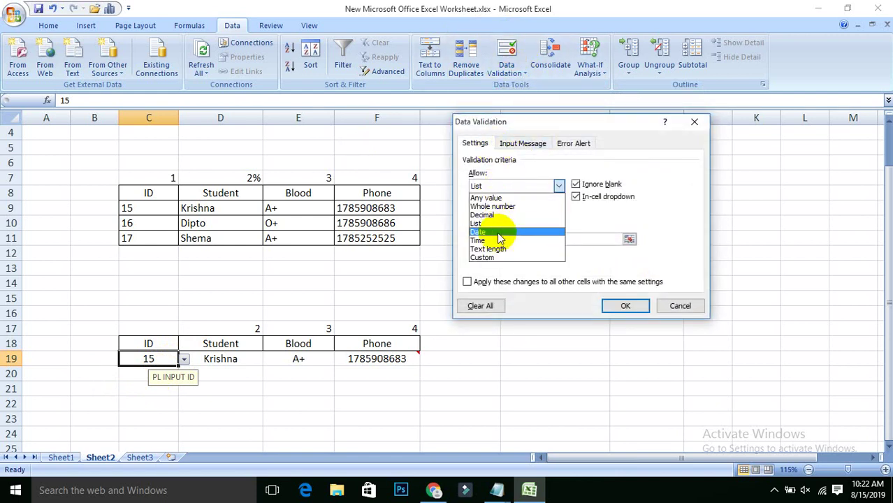
{"action": "left_click", "coordinate": [689, 307]}
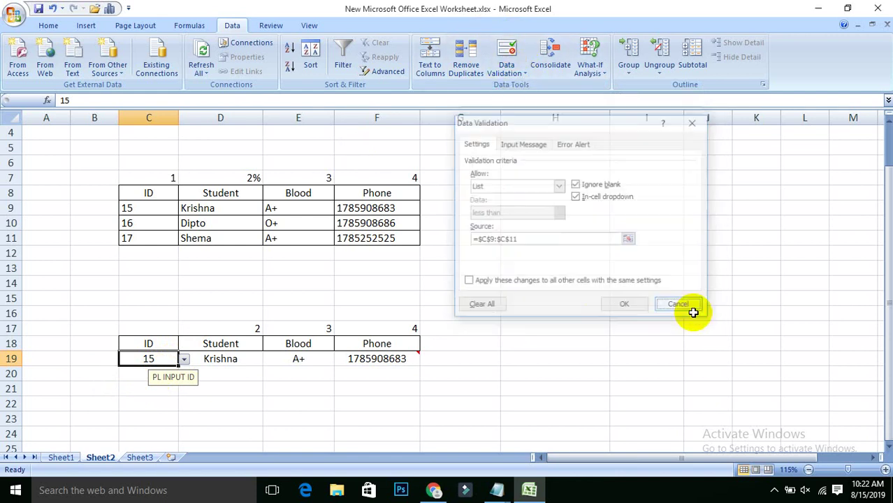
{"action": "left_click", "coordinate": [577, 345]}
Enter the word 'Text' in H18
{"action": "type", "text": "Text"}
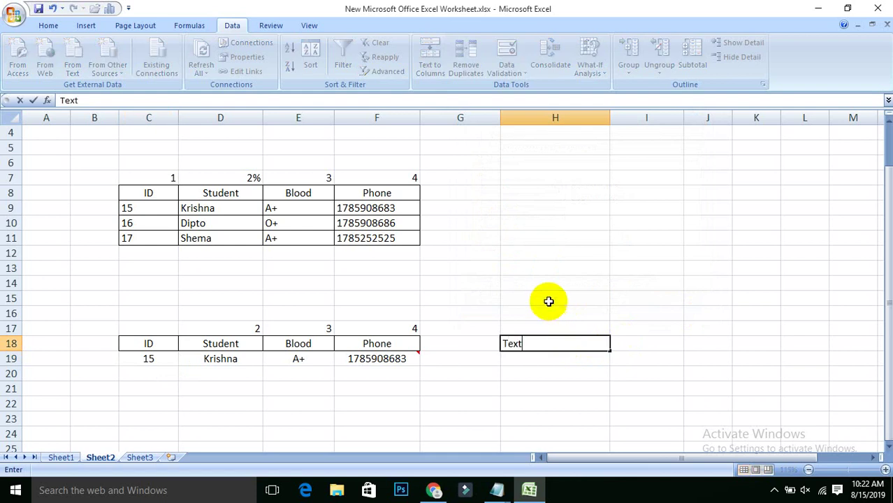
{"action": "key", "text": "Return"}
{"action": "left_click", "coordinate": [546, 347]}
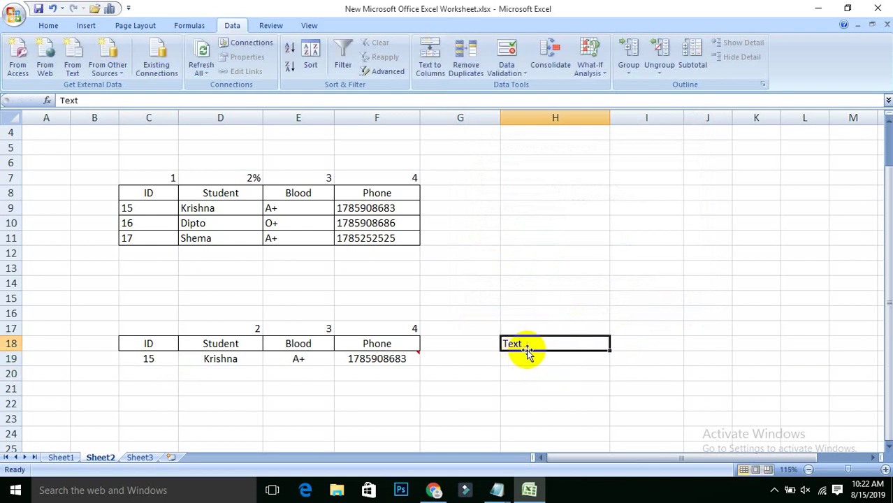
Limit H18 to text length between 1 and 10 with a stop error message
{"action": "left_click", "coordinate": [510, 73]}
{"action": "left_click", "coordinate": [517, 87]}
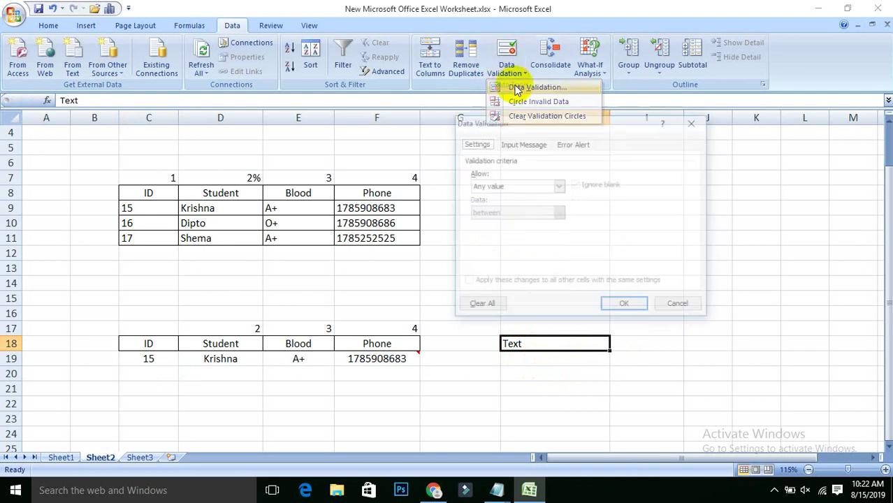
{"action": "left_click", "coordinate": [496, 185]}
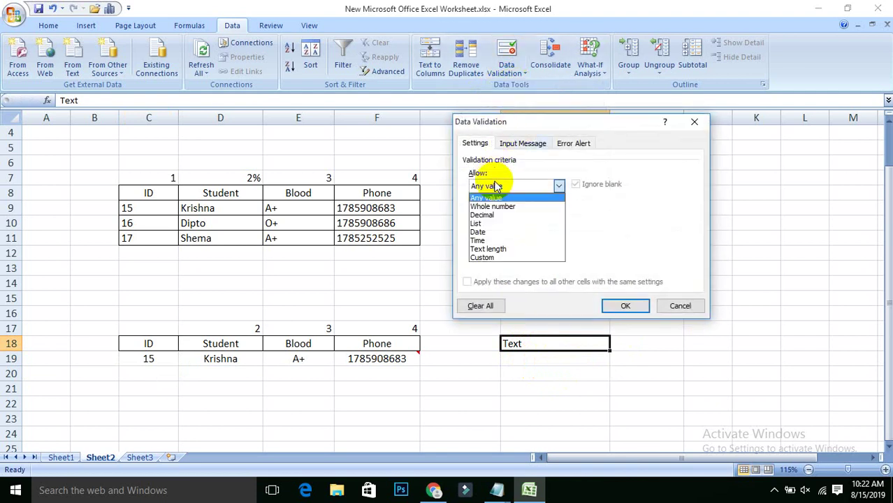
{"action": "left_click", "coordinate": [498, 249]}
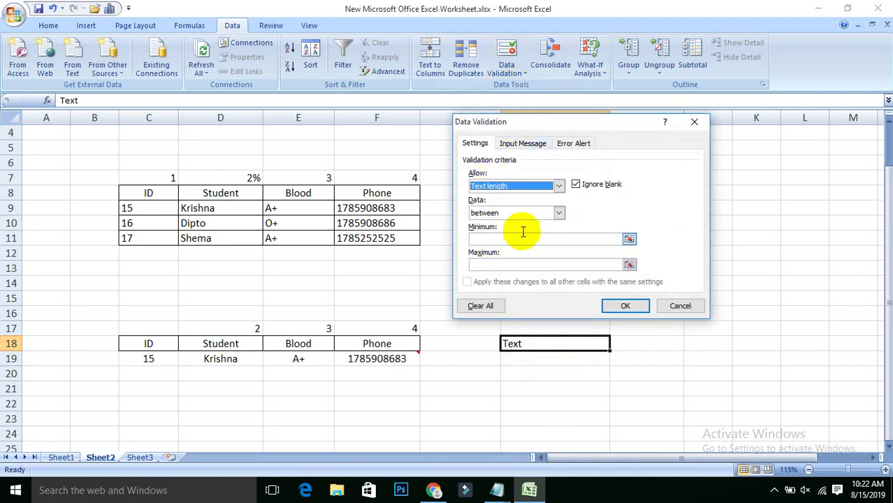
{"action": "left_click", "coordinate": [522, 241]}
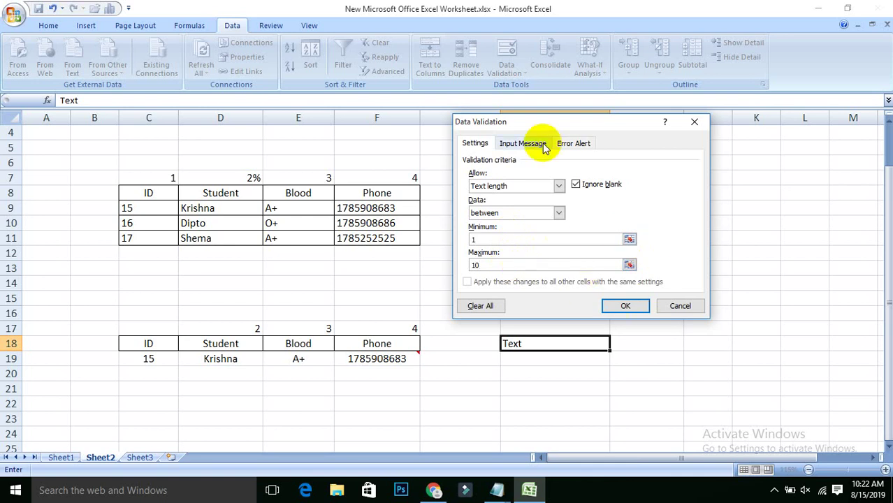
{"action": "left_click", "coordinate": [575, 144]}
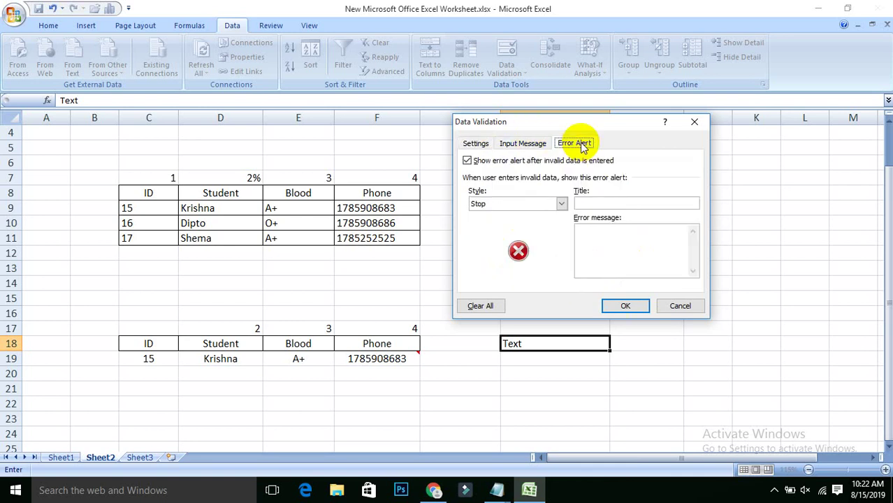
{"action": "left_click", "coordinate": [640, 231]}
{"action": "type", "text": "High"}
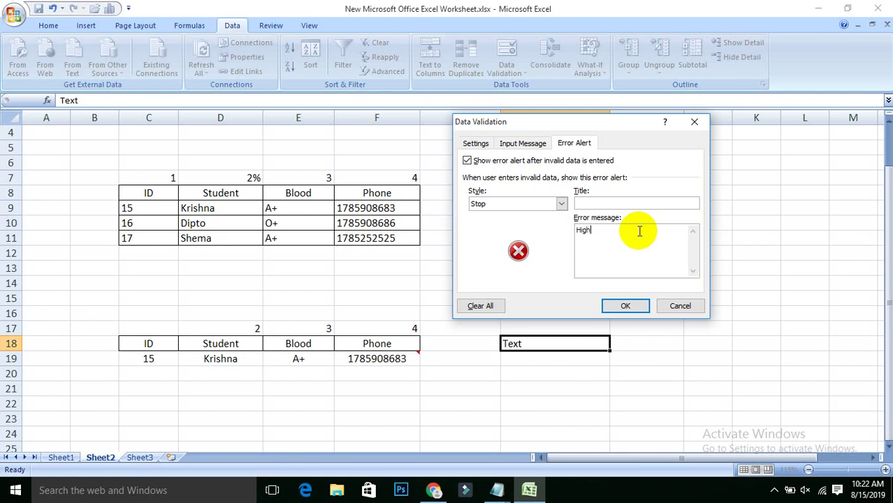
{"action": "left_click", "coordinate": [629, 305]}
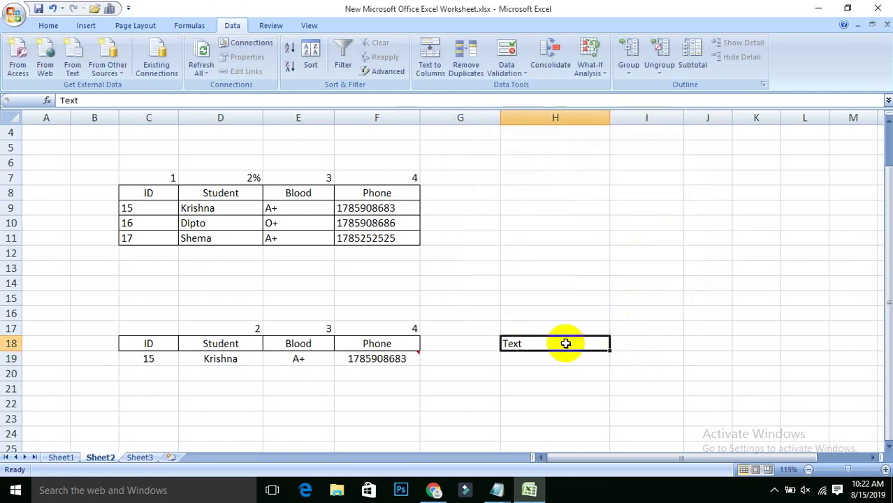
Test an overlong entry in H18, retry, and shorten it to 'Text krisj'
{"action": "double_click", "coordinate": [535, 344]}
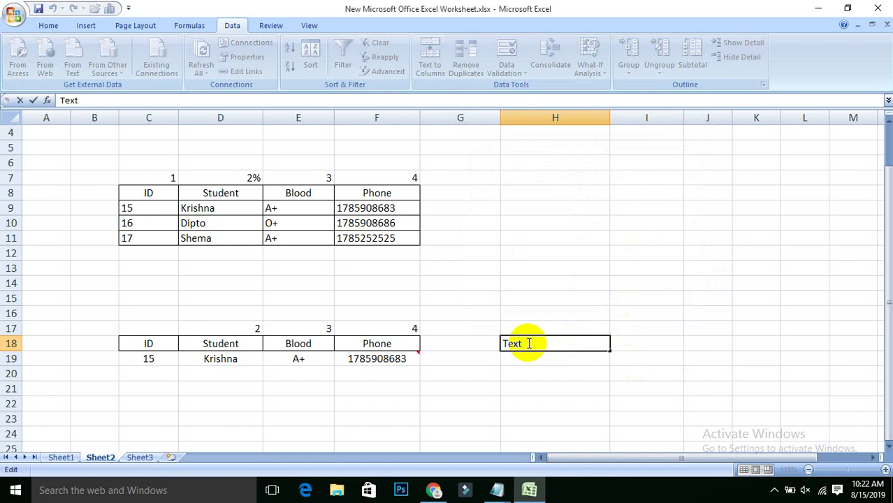
{"action": "type", "text": "jdfjdfdfhslf"}
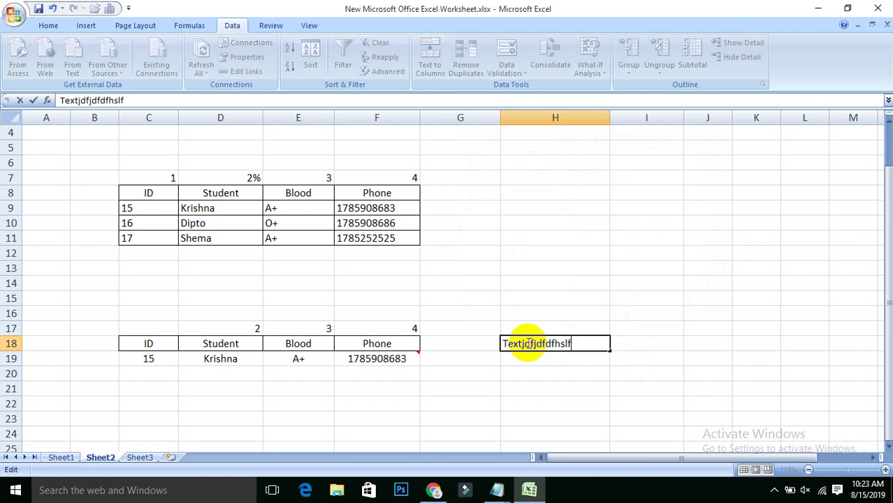
{"action": "type", "text": "fdfjsflksdj"}
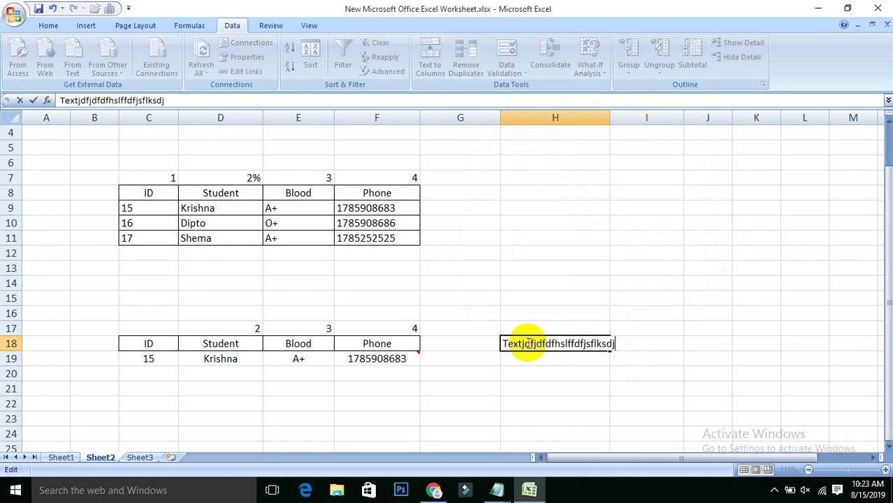
{"action": "key", "text": "Return"}
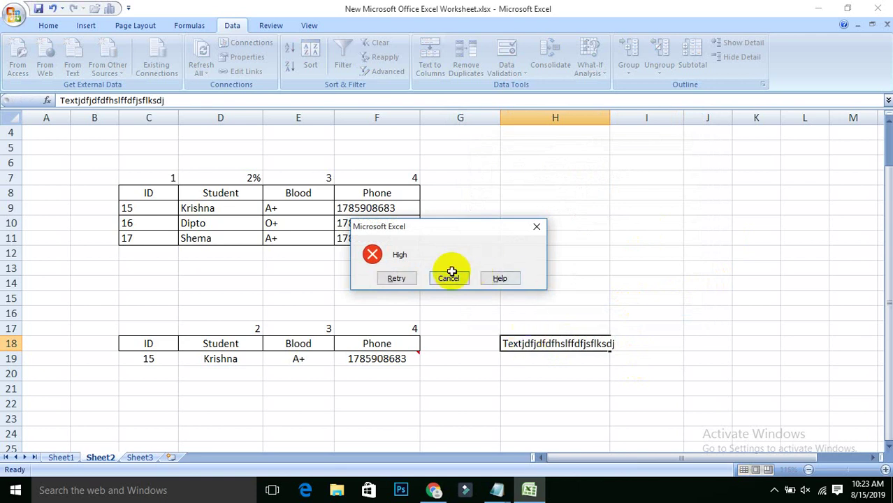
{"action": "left_click", "coordinate": [449, 277]}
{"action": "type", "text": "Text krisj"}
{"action": "double_click", "coordinate": [552, 342]}
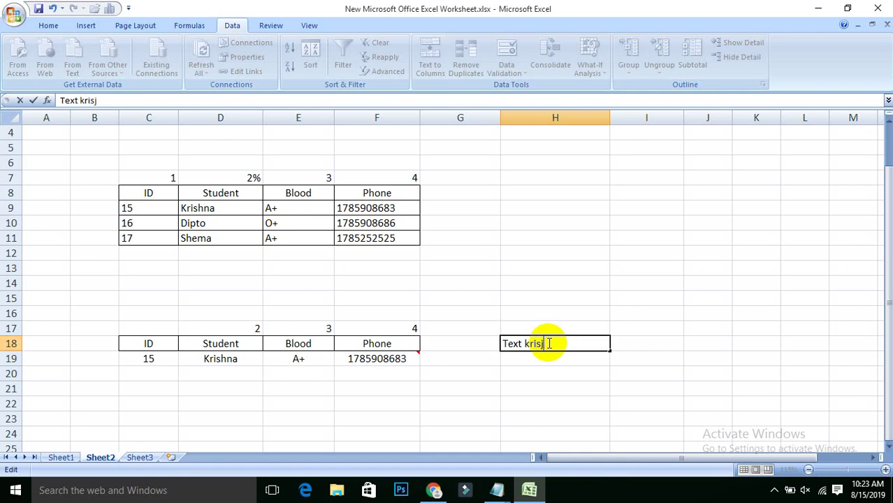
{"action": "key", "text": "Return"}
Try the 11-character 'Text krisja' in H18 and cancel the refused entry
{"action": "left_click", "coordinate": [549, 343]}
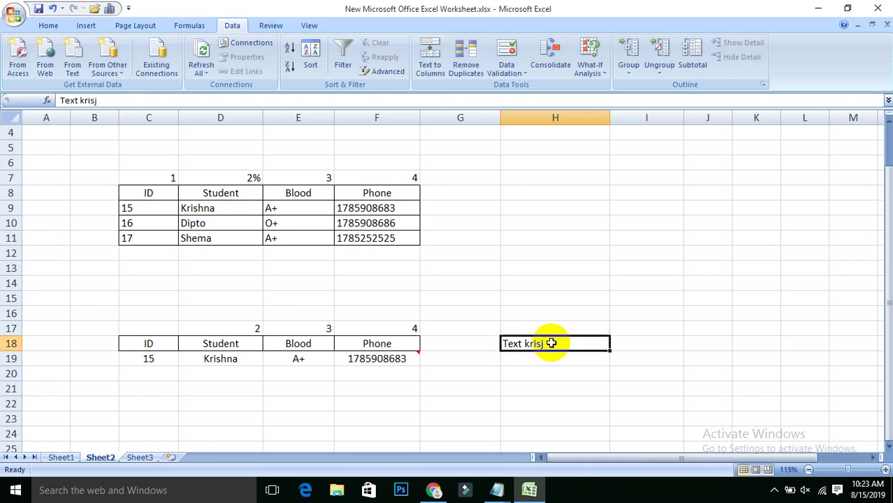
{"action": "double_click", "coordinate": [548, 343]}
{"action": "type", "text": "a"}
{"action": "key", "text": "Return"}
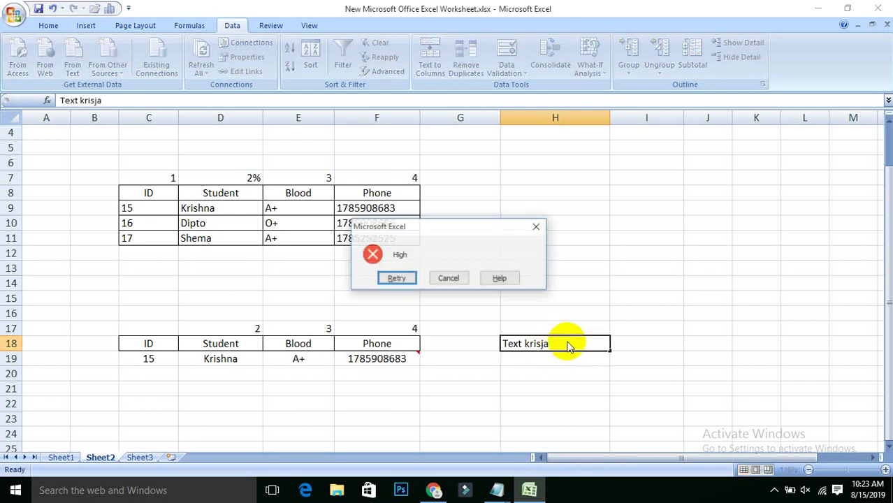
{"action": "left_click", "coordinate": [455, 279]}
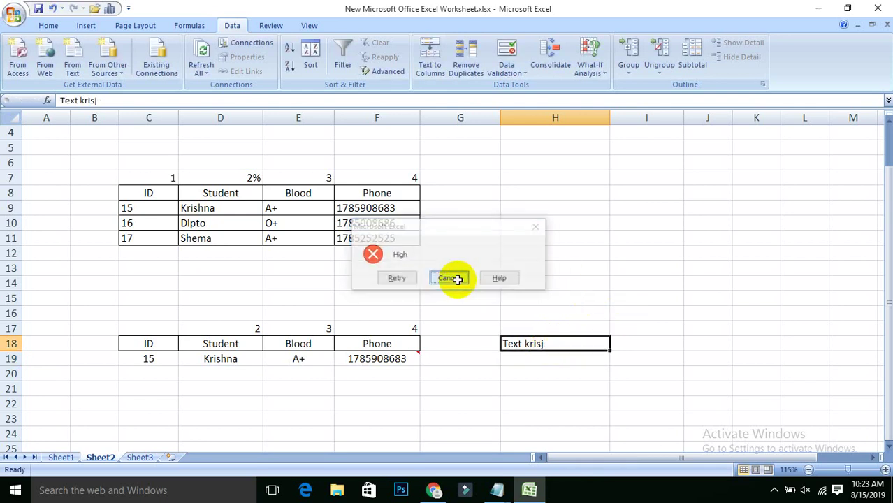
{"action": "left_click", "coordinate": [510, 73]}
{"action": "left_click", "coordinate": [512, 95]}
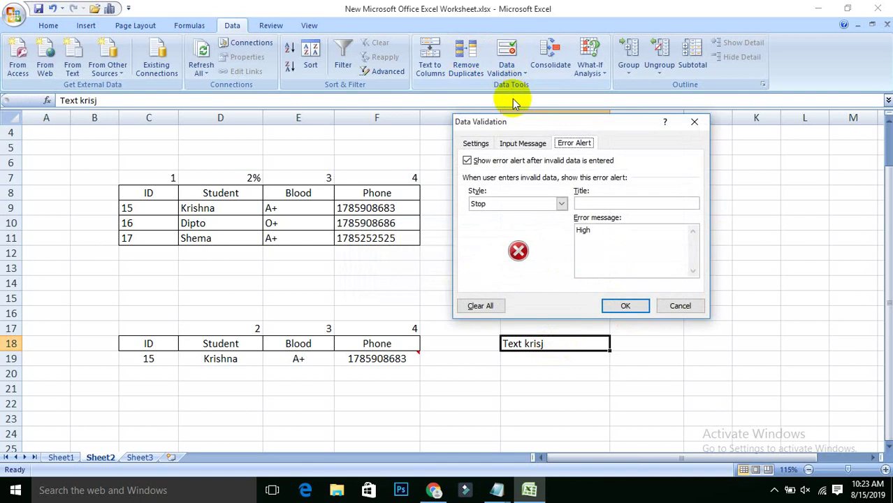
{"action": "left_click", "coordinate": [523, 143]}
{"action": "left_click", "coordinate": [475, 143]}
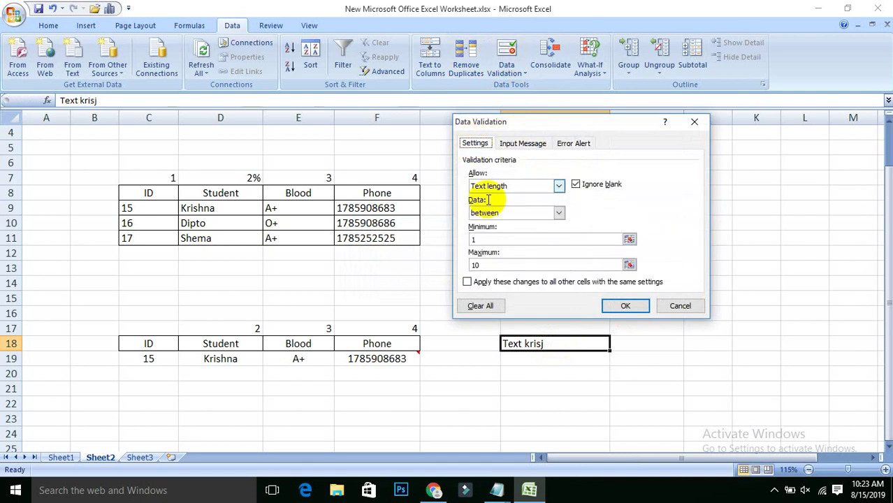
{"action": "left_click", "coordinate": [538, 186]}
{"action": "left_click", "coordinate": [612, 216]}
{"action": "left_click", "coordinate": [538, 214]}
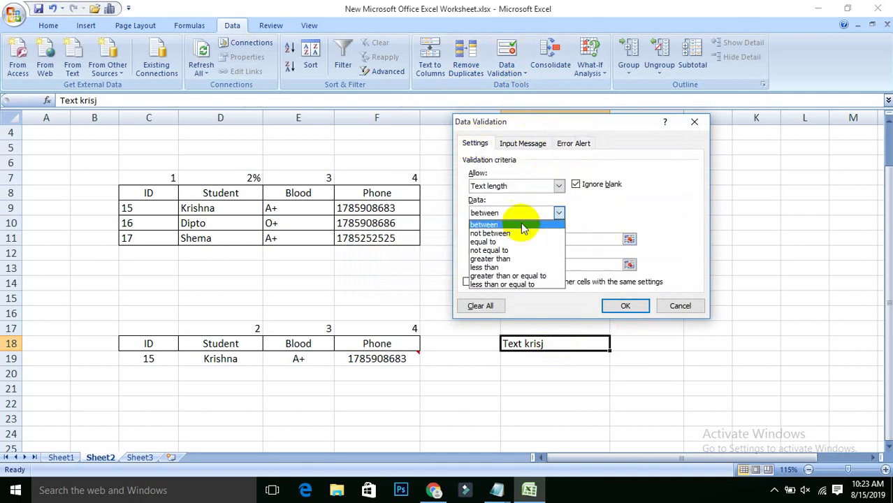
{"action": "left_click", "coordinate": [507, 186]}
{"action": "left_click", "coordinate": [507, 186]}
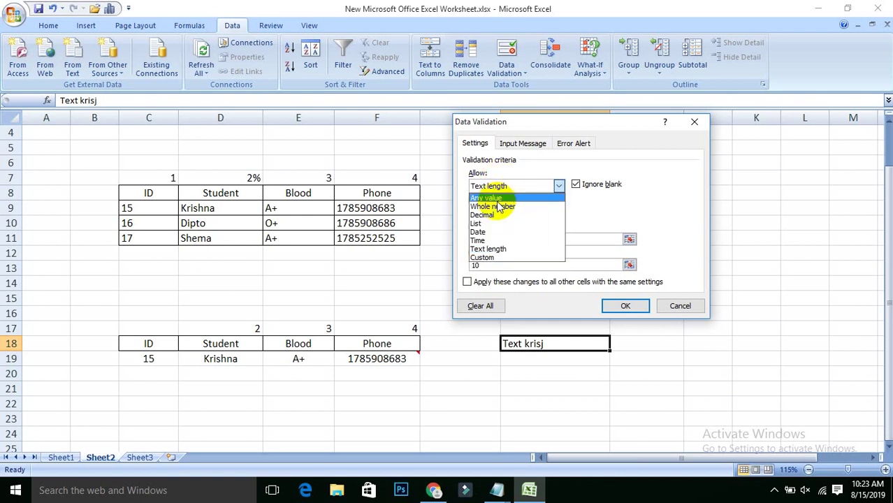
{"action": "left_click", "coordinate": [593, 221]}
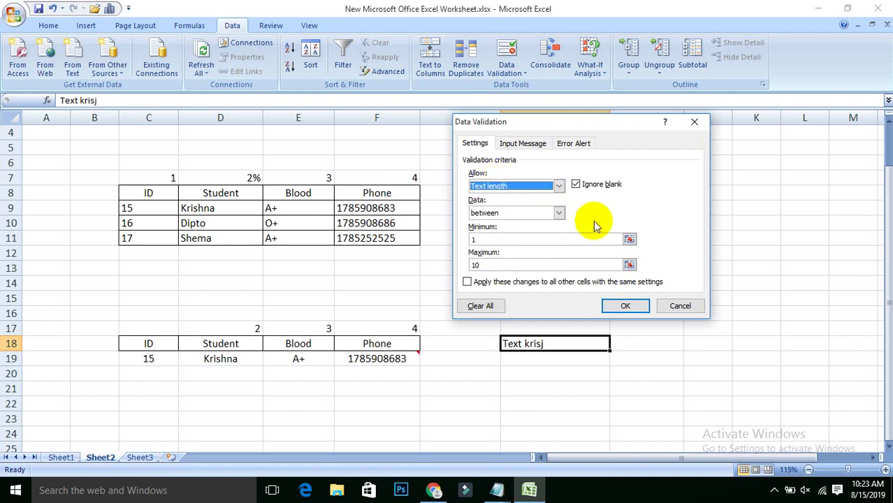
{"action": "left_click", "coordinate": [538, 185]}
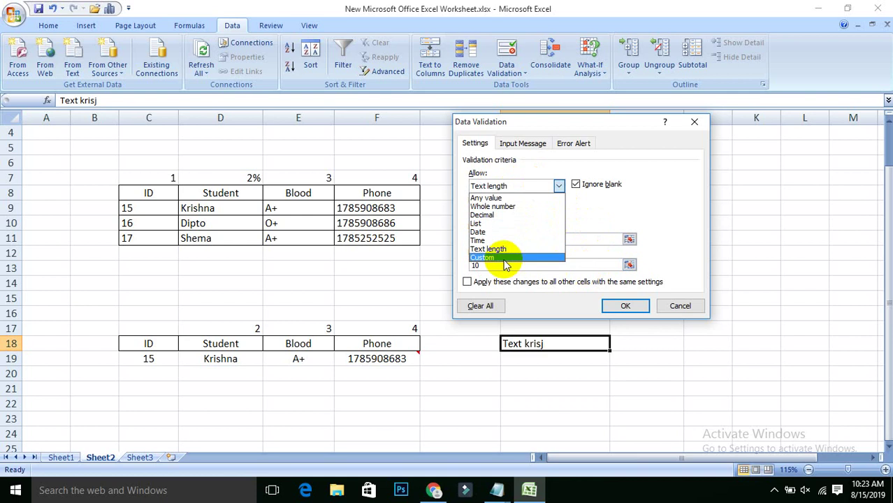
{"action": "left_click", "coordinate": [681, 305]}
{"action": "left_click", "coordinate": [673, 316]}
Give H21 a Custom validation rule with formula =ISTEXT(H21)
{"action": "scroll", "coordinate": [674, 316], "scroll_direction": "down", "scroll_amount": 5}
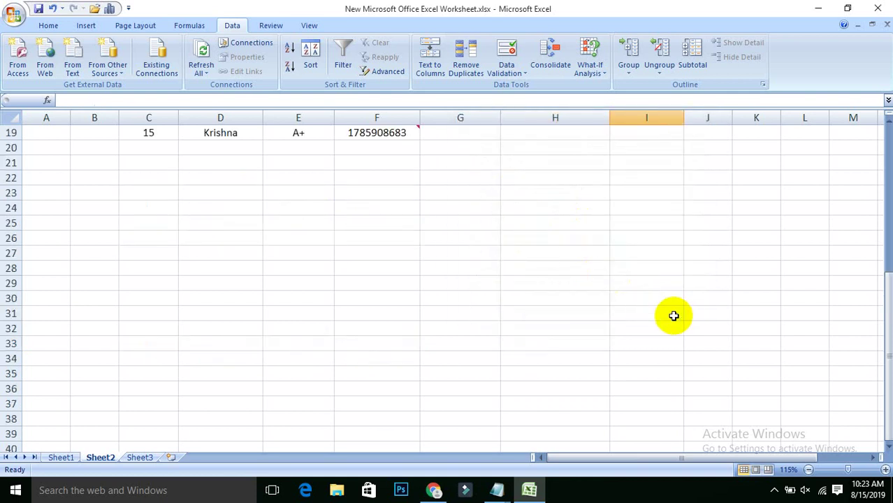
{"action": "scroll", "coordinate": [494, 285], "scroll_direction": "up", "scroll_amount": 3}
{"action": "left_click", "coordinate": [519, 284]}
{"action": "left_click", "coordinate": [535, 310]}
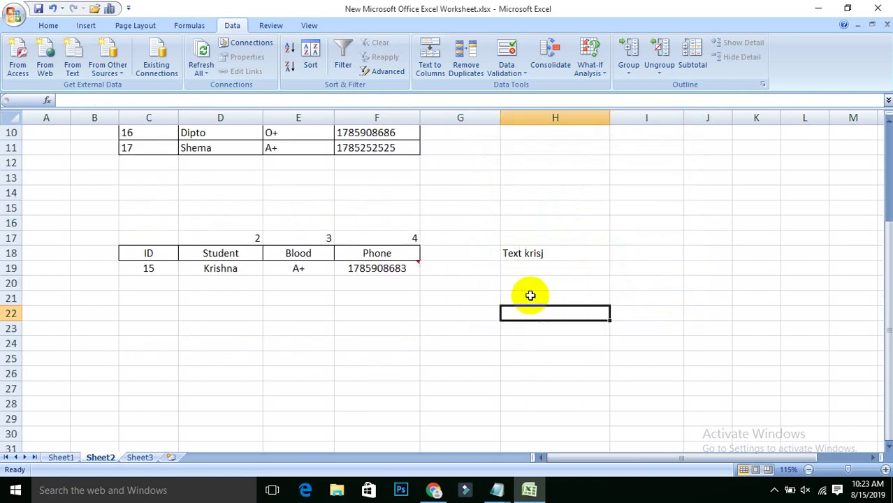
{"action": "left_click", "coordinate": [533, 296]}
{"action": "left_click", "coordinate": [506, 74]}
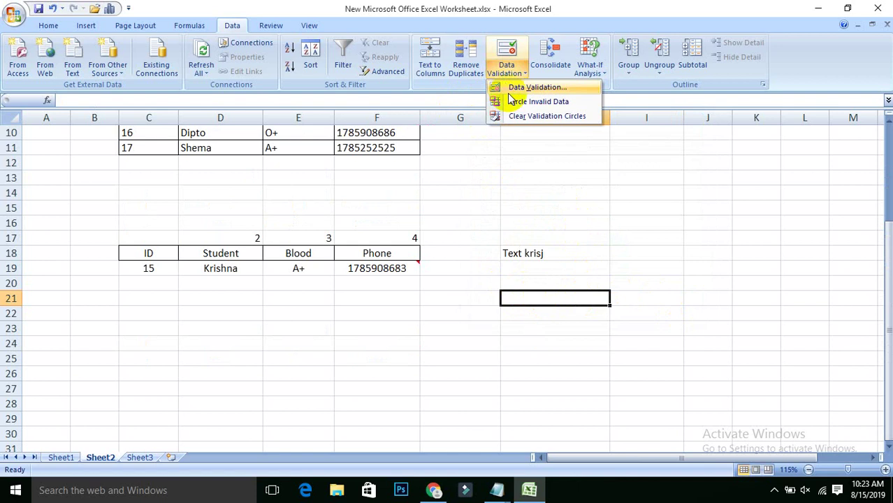
{"action": "left_click", "coordinate": [510, 86]}
{"action": "left_click", "coordinate": [508, 194]}
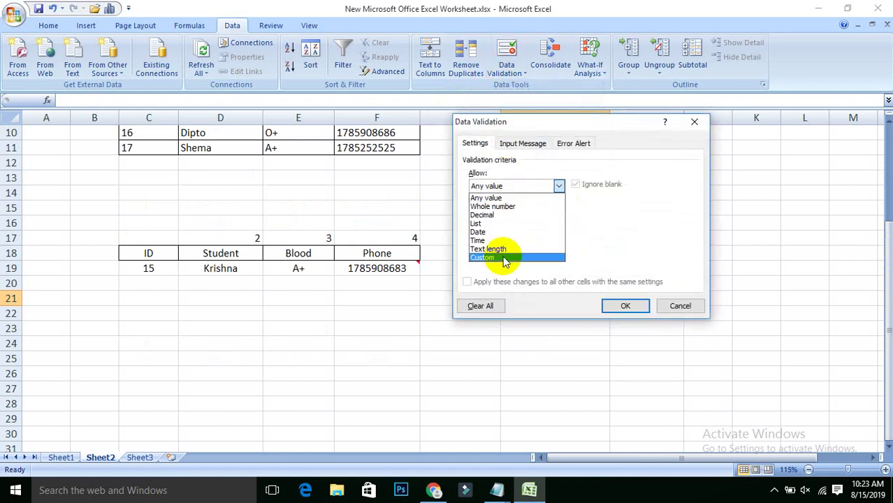
{"action": "left_click", "coordinate": [503, 255]}
{"action": "left_click", "coordinate": [493, 240]}
{"action": "type", "text": "="}
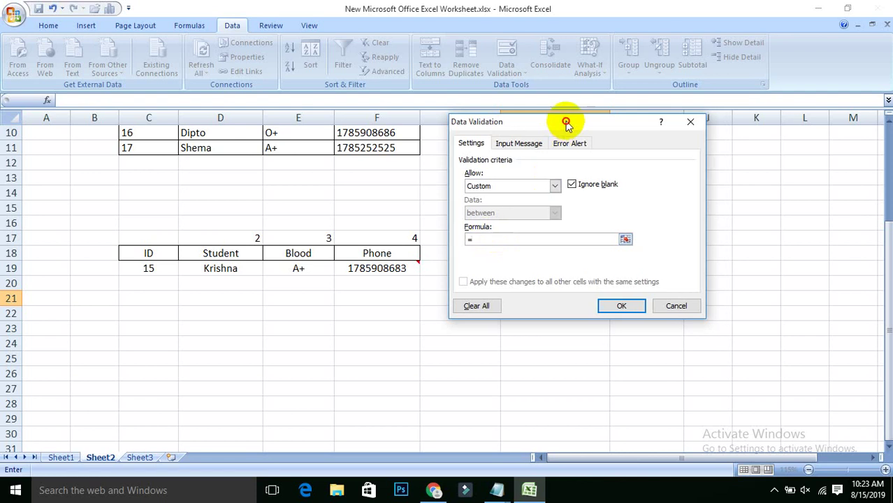
{"action": "left_click_drag", "start_coordinate": [564, 124], "coordinate": [455, 89]}
{"action": "type", "text": "ISTEXT("}
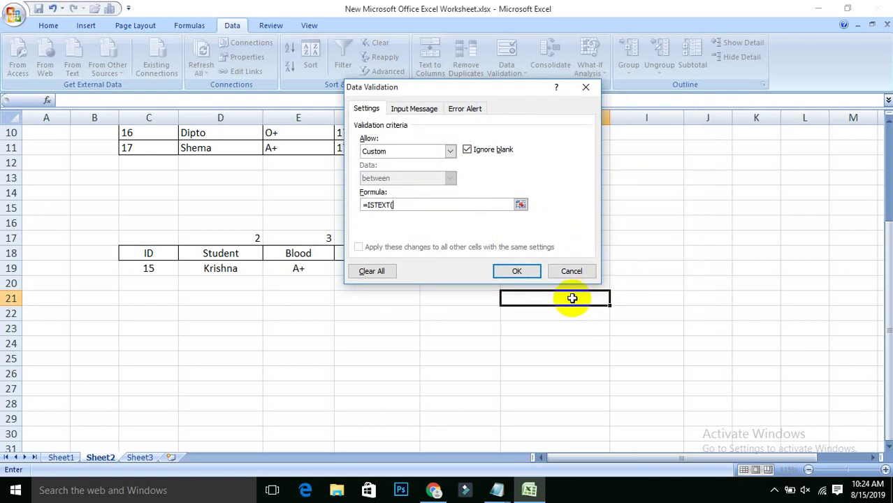
{"action": "type", "text": "H21)"}
Add the stop error message 'PL TYpe only Text' and apply the rule
{"action": "left_click", "coordinate": [465, 109]}
{"action": "left_click", "coordinate": [515, 205]}
{"action": "type", "text": "PL TYpe only Text"}
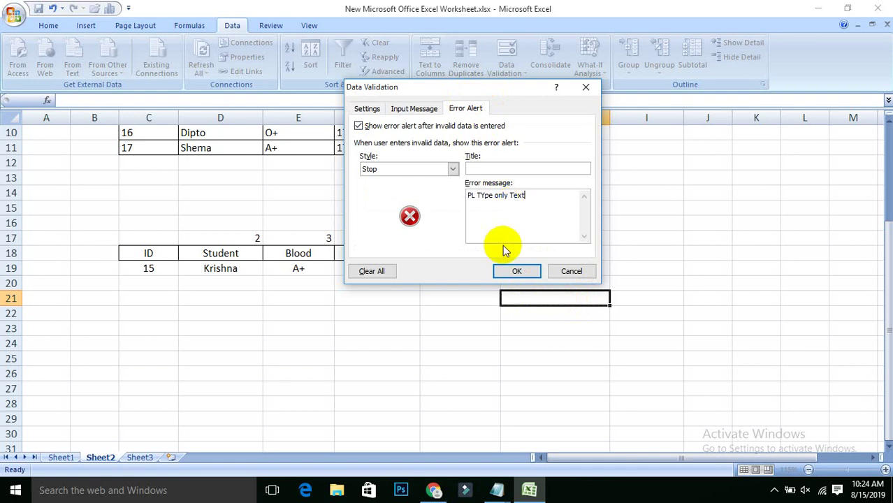
{"action": "left_click", "coordinate": [515, 270]}
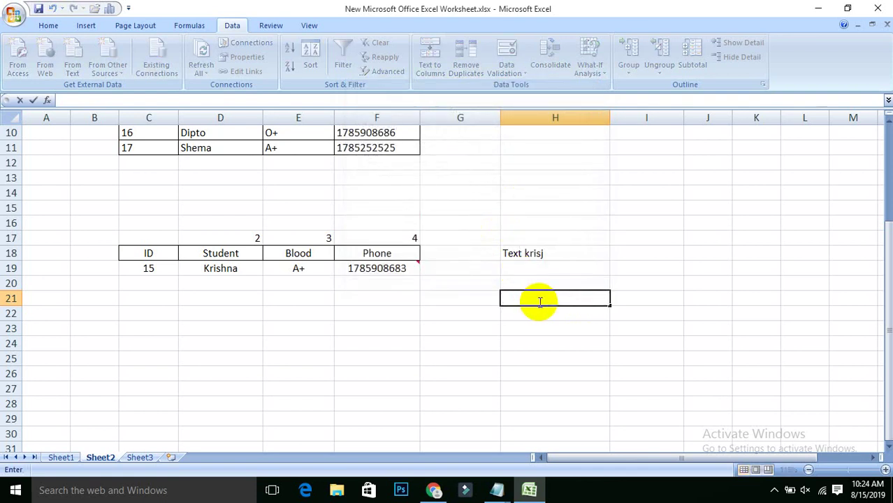
{"action": "left_click", "coordinate": [555, 298]}
{"action": "type", "text": "255"}
Confirm 255 is refused in H21, then enter the text 'fkldjfsf'
{"action": "key", "text": "Return"}
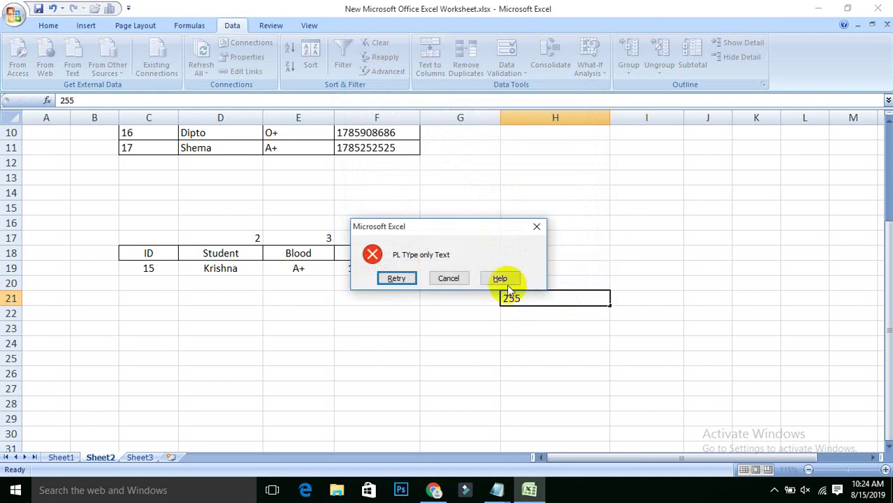
{"action": "left_click", "coordinate": [449, 277]}
{"action": "type", "text": "fkldjfsf"}
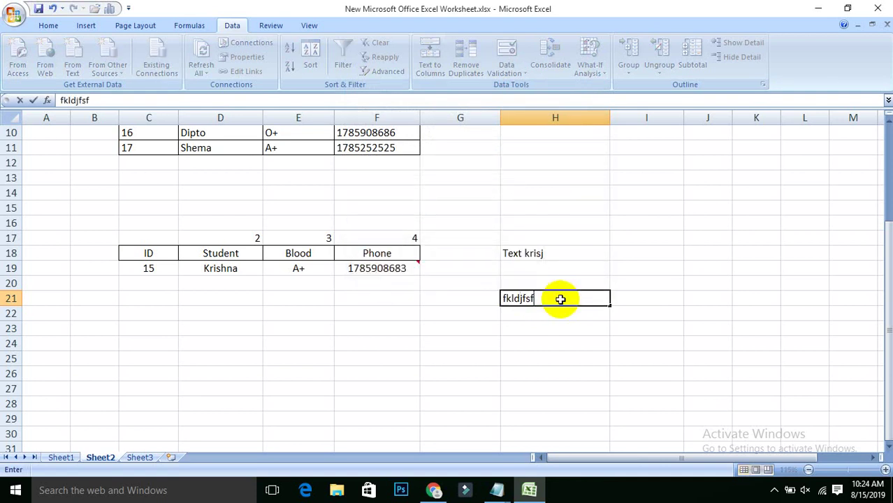
{"action": "key", "text": "Return"}
Review H21's =ISTEXT(H21) rule and close without changes
{"action": "left_click", "coordinate": [549, 298]}
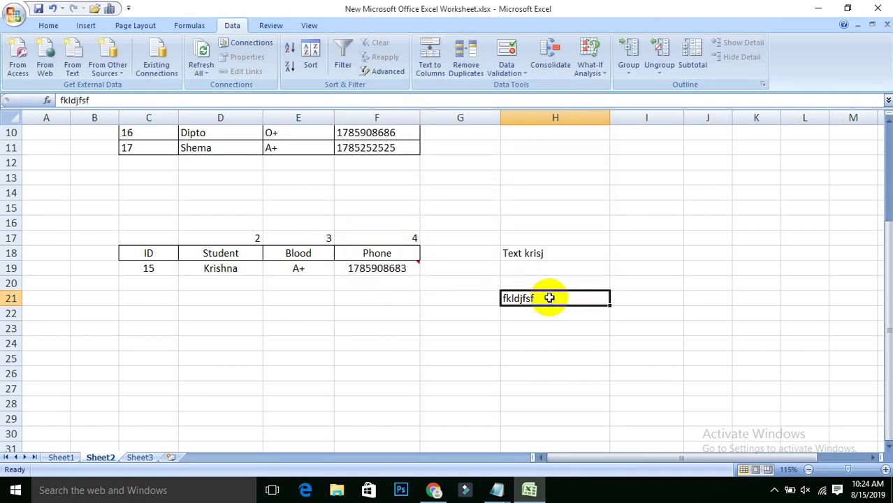
{"action": "left_click", "coordinate": [506, 73]}
{"action": "left_click", "coordinate": [525, 86]}
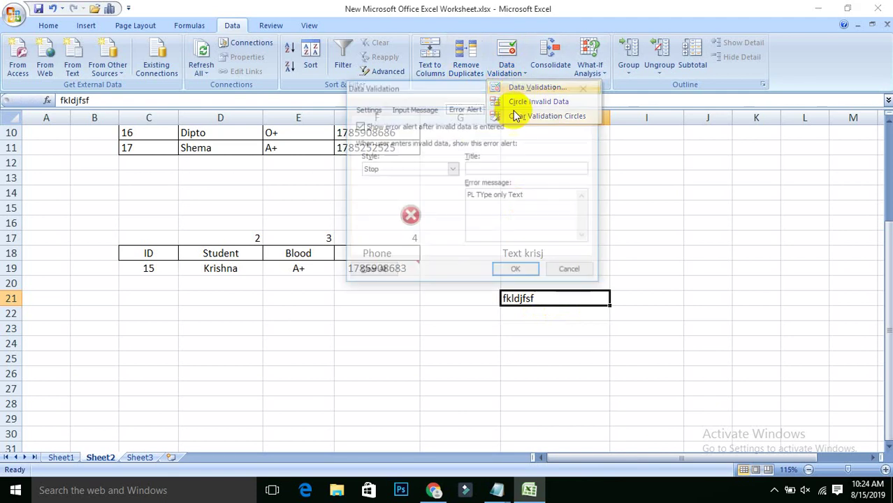
{"action": "left_click", "coordinate": [370, 112]}
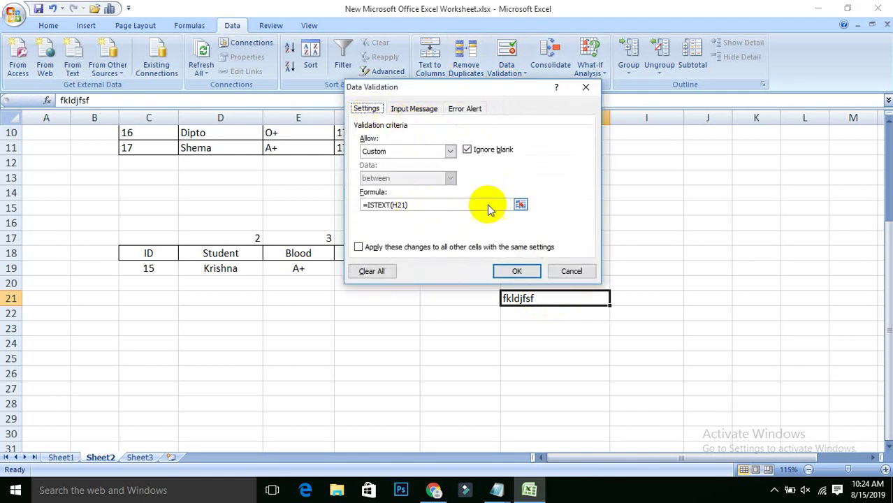
{"action": "left_click", "coordinate": [572, 269]}
{"action": "scroll", "coordinate": [490, 287], "scroll_direction": "up", "scroll_amount": 3}
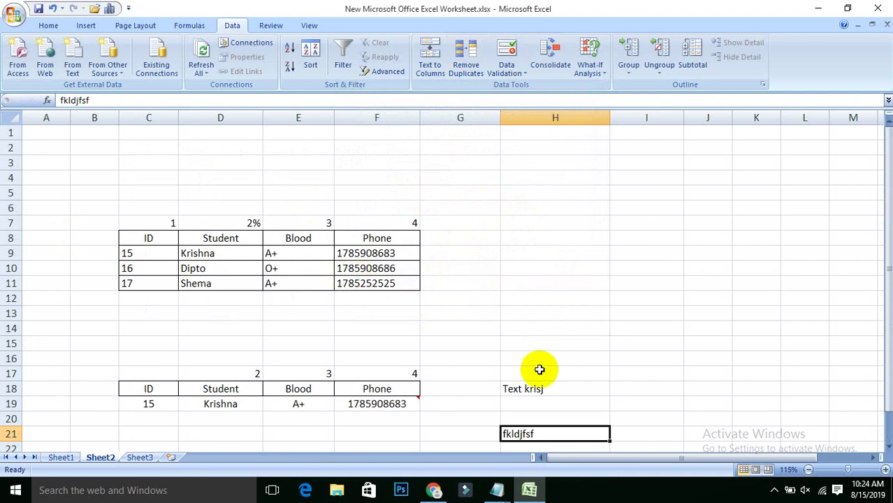
{"action": "scroll", "coordinate": [539, 371], "scroll_direction": "down", "scroll_amount": 4}
{"action": "scroll", "coordinate": [539, 371], "scroll_direction": "up", "scroll_amount": 2}
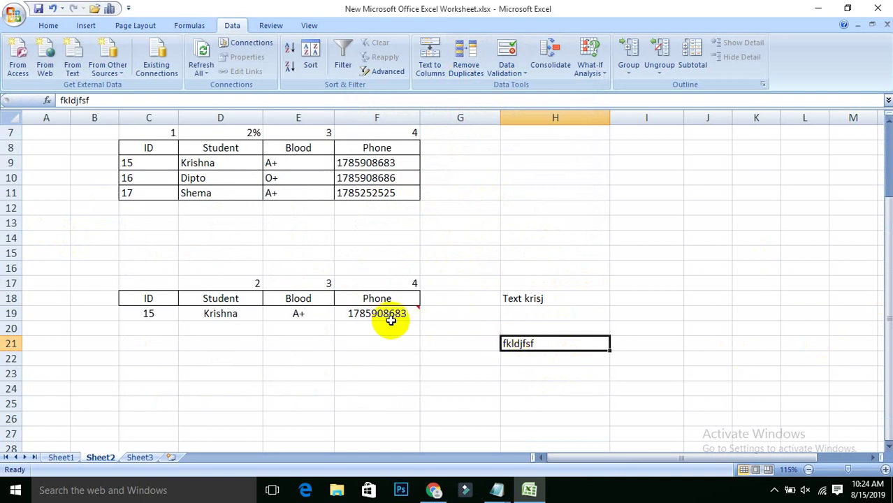
{"action": "mouse_move", "coordinate": [390, 319]}
{"action": "left_click", "coordinate": [454, 327]}
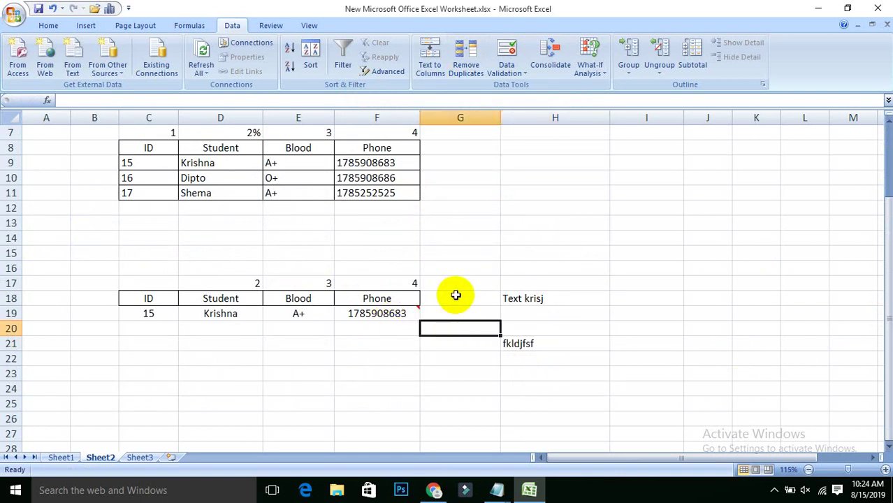
{"action": "left_click", "coordinate": [456, 295]}
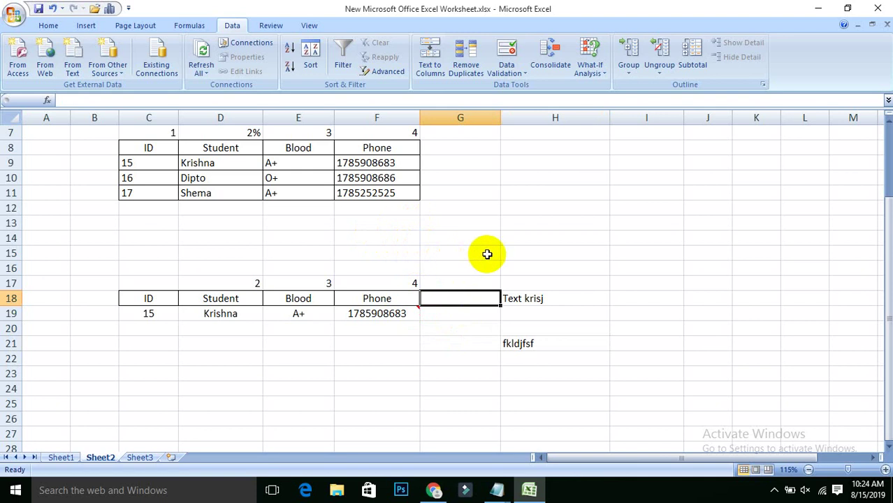
{"action": "left_click", "coordinate": [542, 255]}
{"action": "left_click", "coordinate": [475, 256]}
{"action": "left_click", "coordinate": [526, 225]}
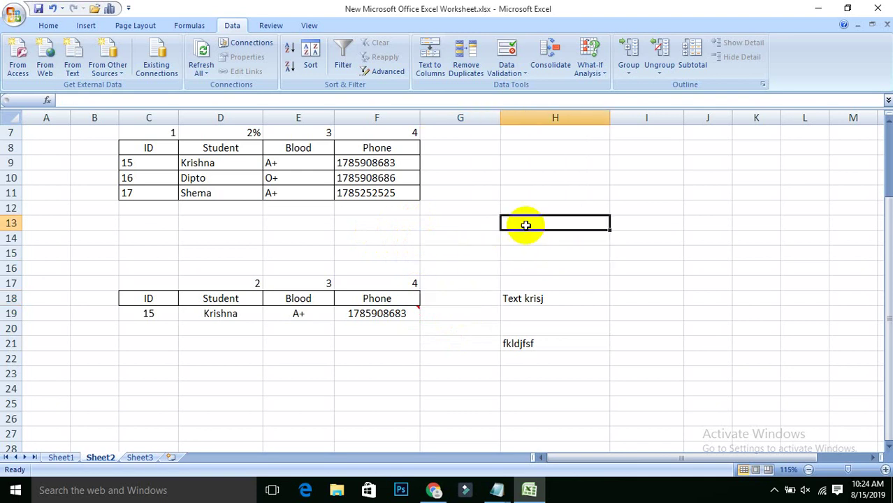